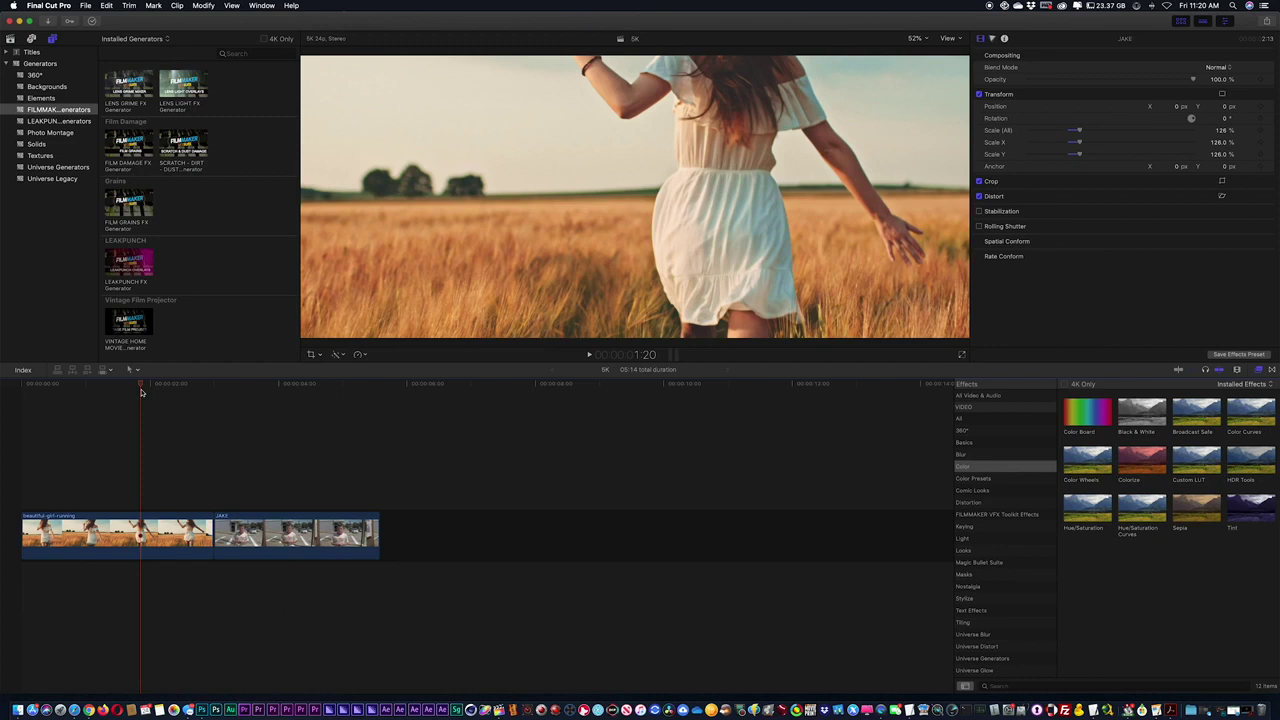
Apply the Color category's Custom LUT effect to the beautiful-girl-running clip, leaving its LUT at None
{"action": "left_click", "coordinate": [141, 392]}
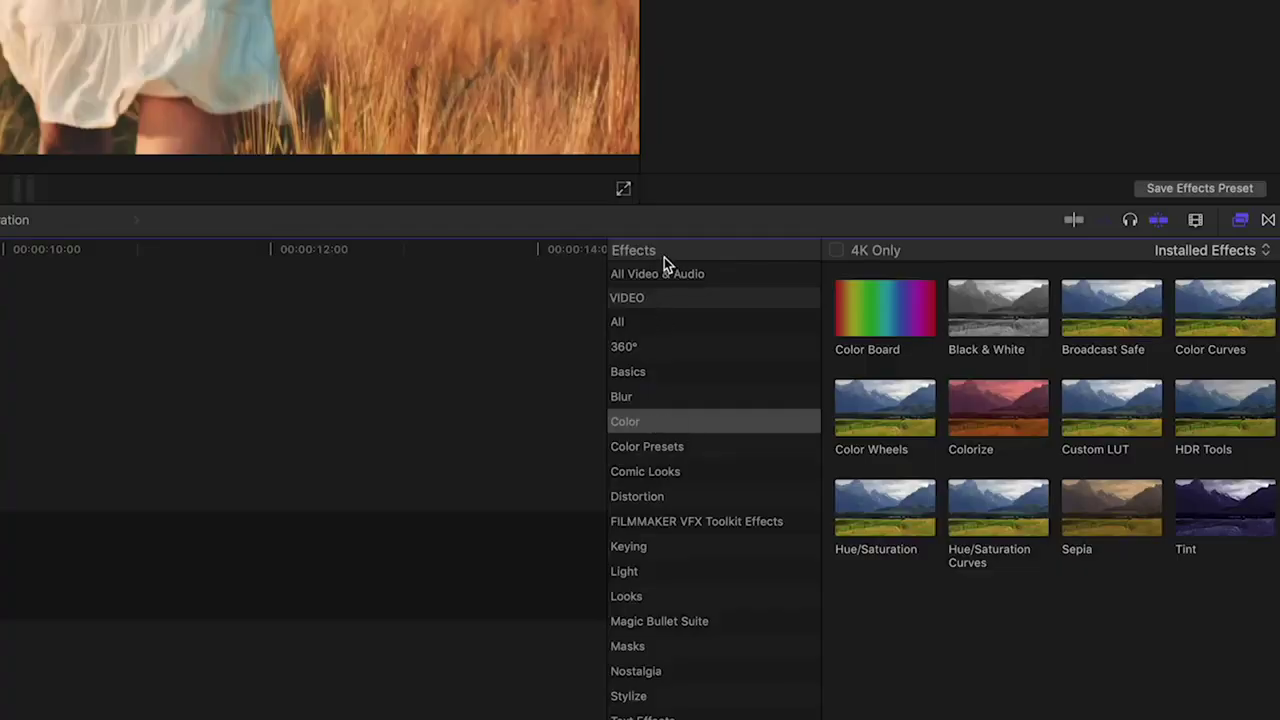
{"action": "left_click", "coordinate": [1109, 401]}
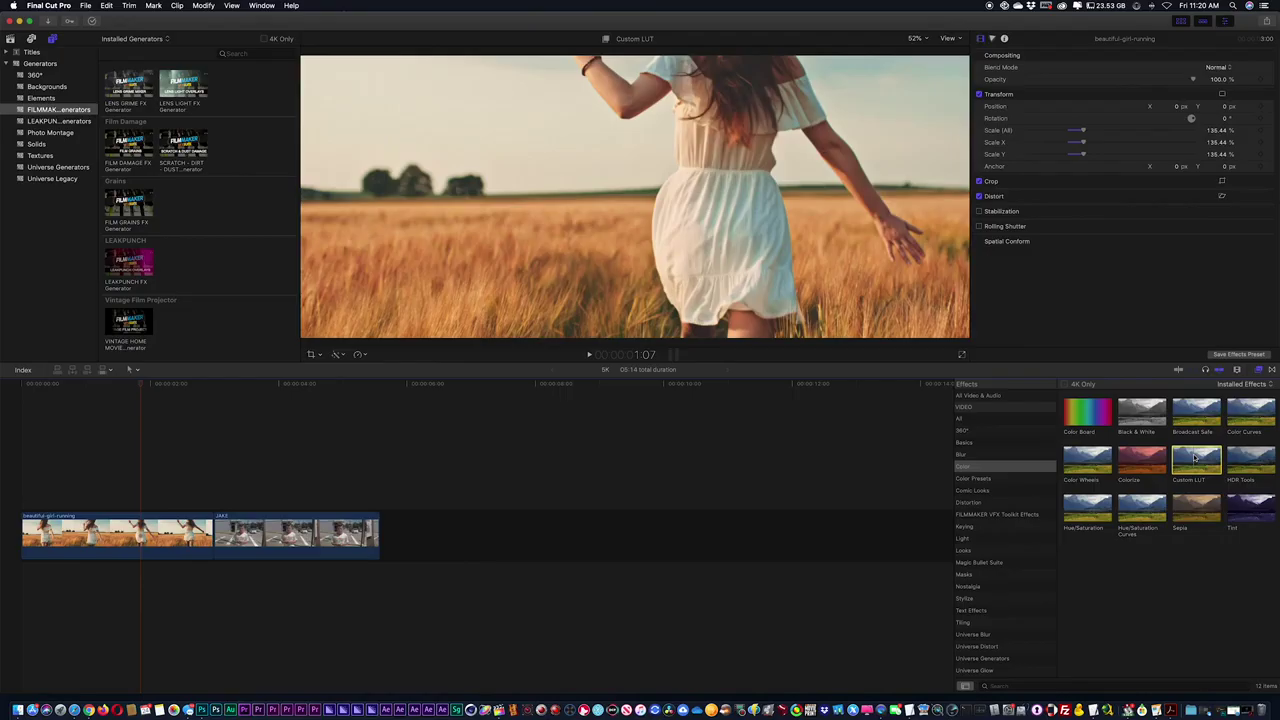
{"action": "left_click_drag", "start_coordinate": [1195, 458], "coordinate": [132, 537]}
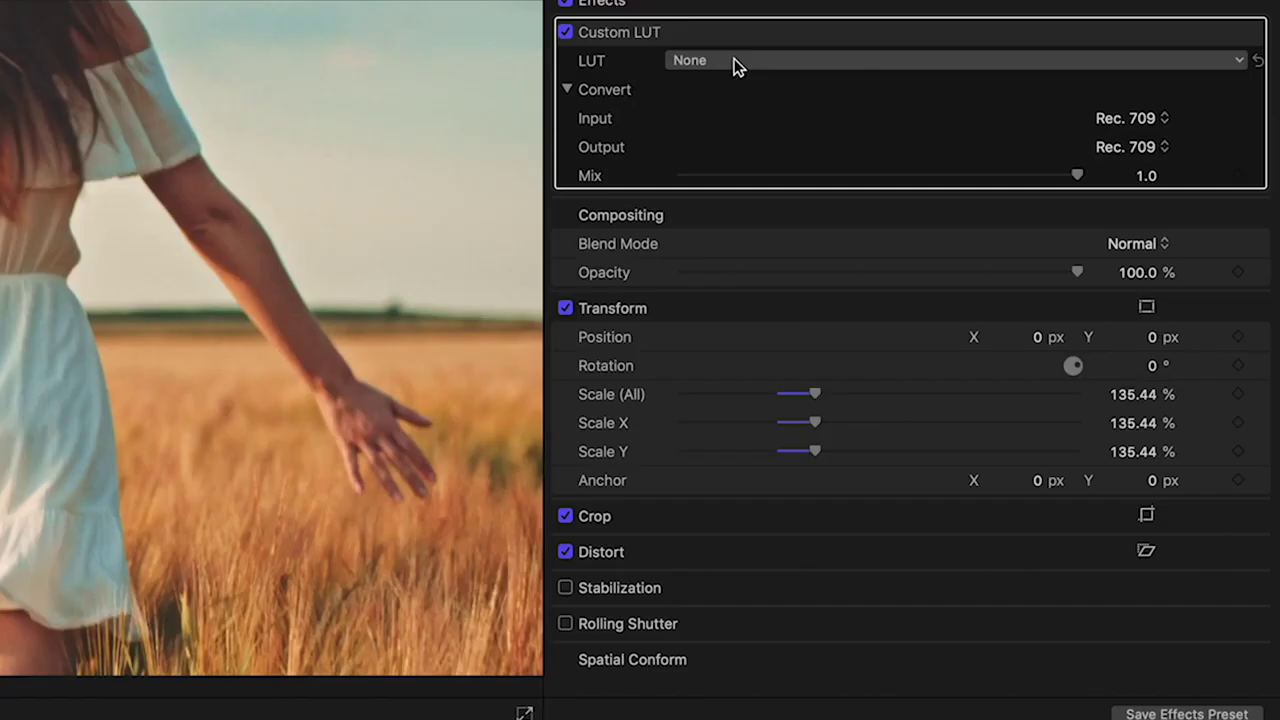
Browse the LUTMASTER packs in the Custom LUT's LUT list, then choose Choose Custom LUT…
{"action": "left_click", "coordinate": [940, 102]}
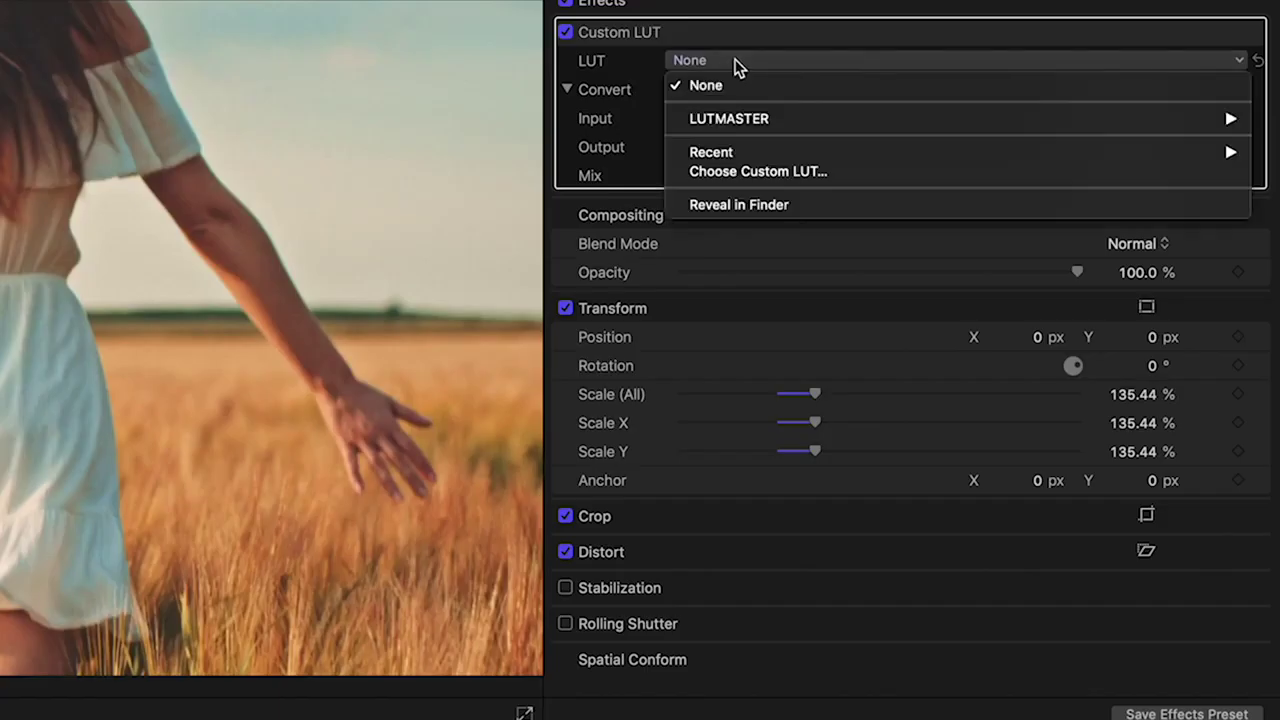
{"action": "mouse_move", "coordinate": [731, 117]}
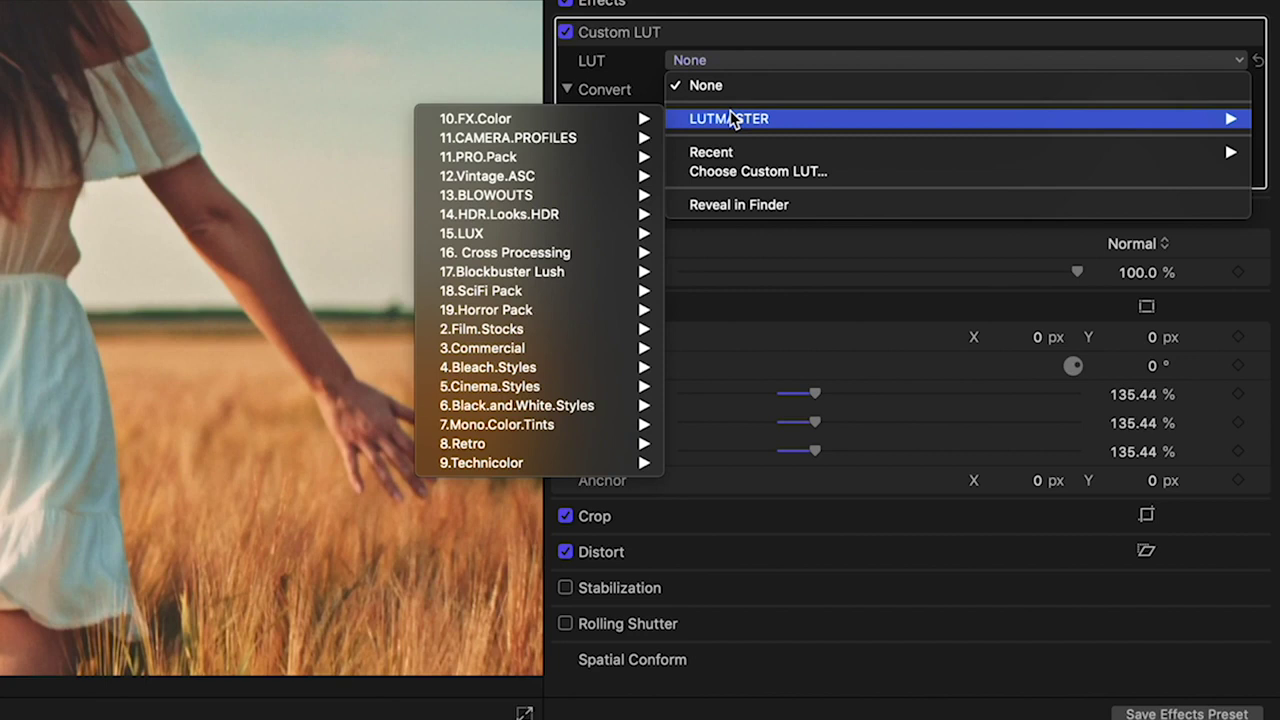
{"action": "mouse_move", "coordinate": [573, 132]}
{"action": "mouse_move", "coordinate": [372, 166]}
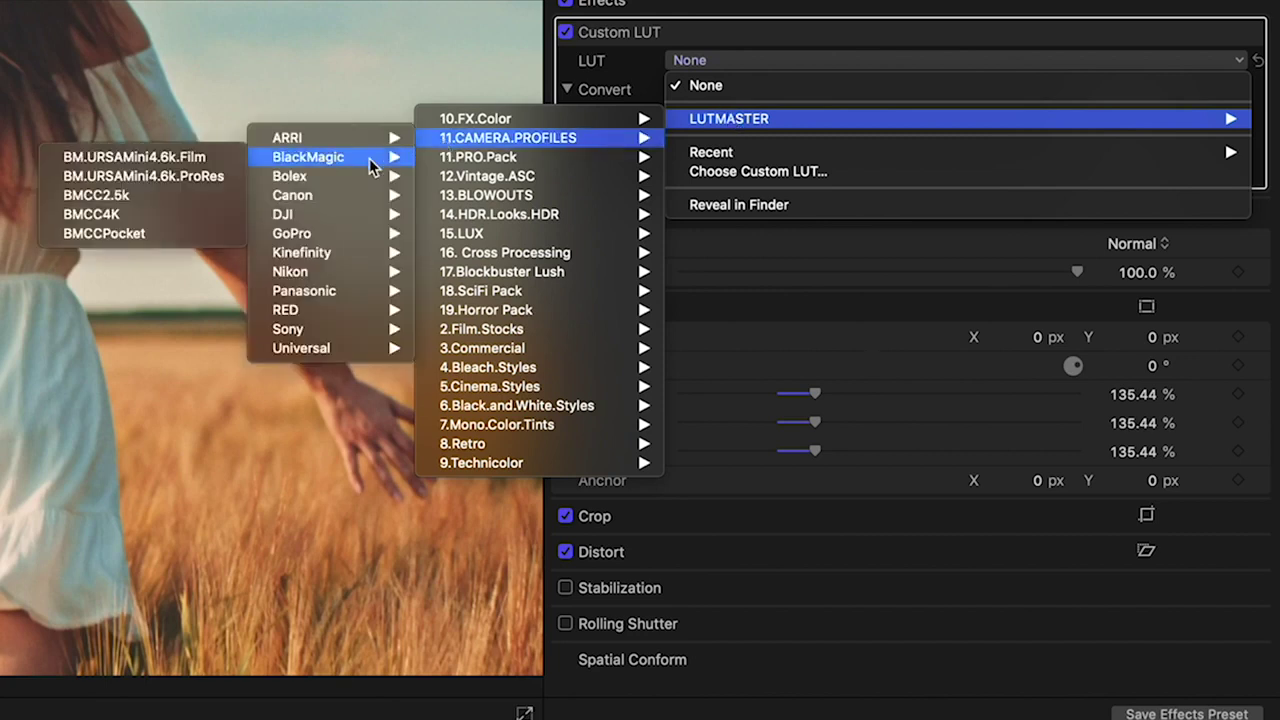
{"action": "mouse_move", "coordinate": [358, 215]}
{"action": "mouse_move", "coordinate": [511, 220]}
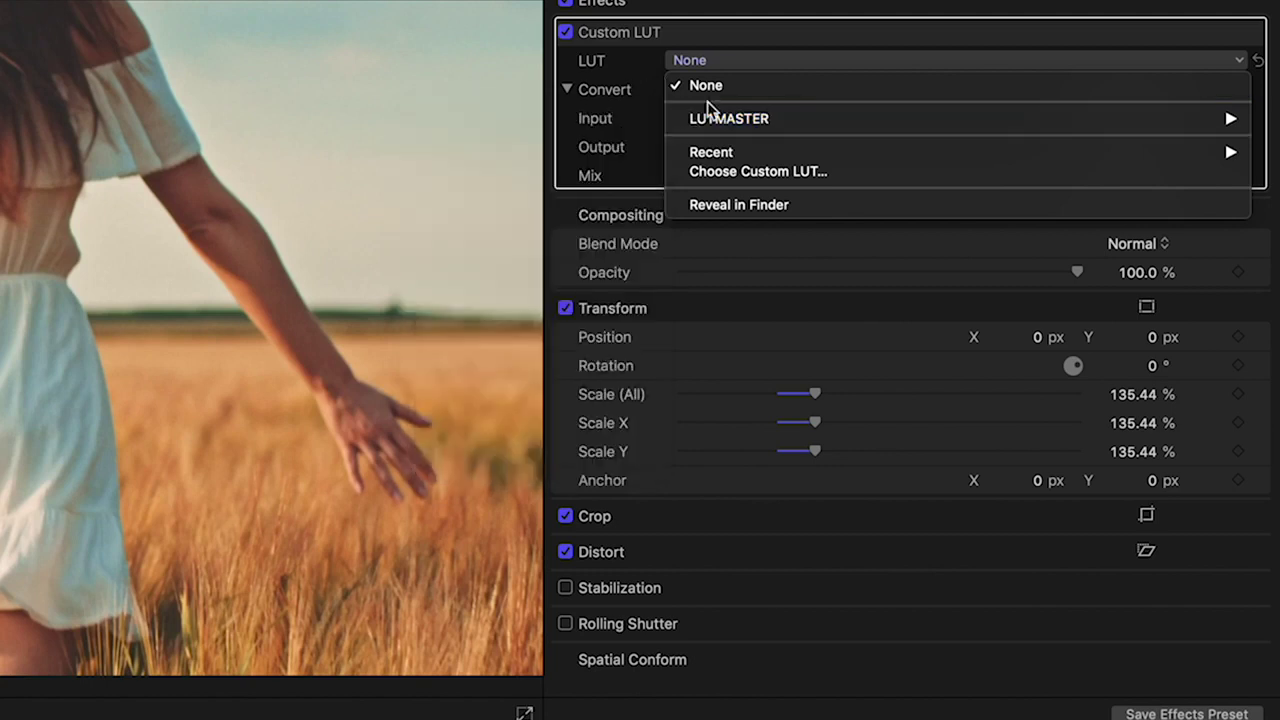
{"action": "left_click", "coordinate": [726, 178]}
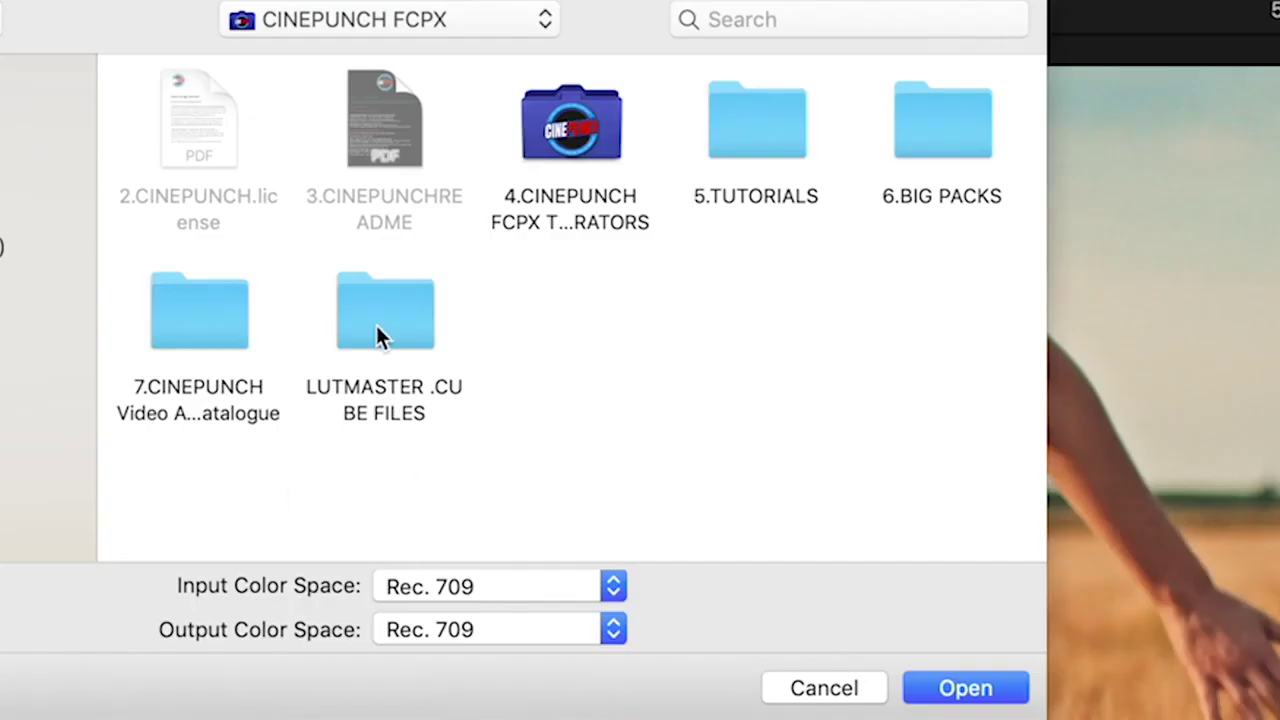
Load the LUTMASTER folder from LUTMASTER .CUBE FILES > LUTMASTER .Cube Files as the LUT source
{"action": "left_click", "coordinate": [378, 336]}
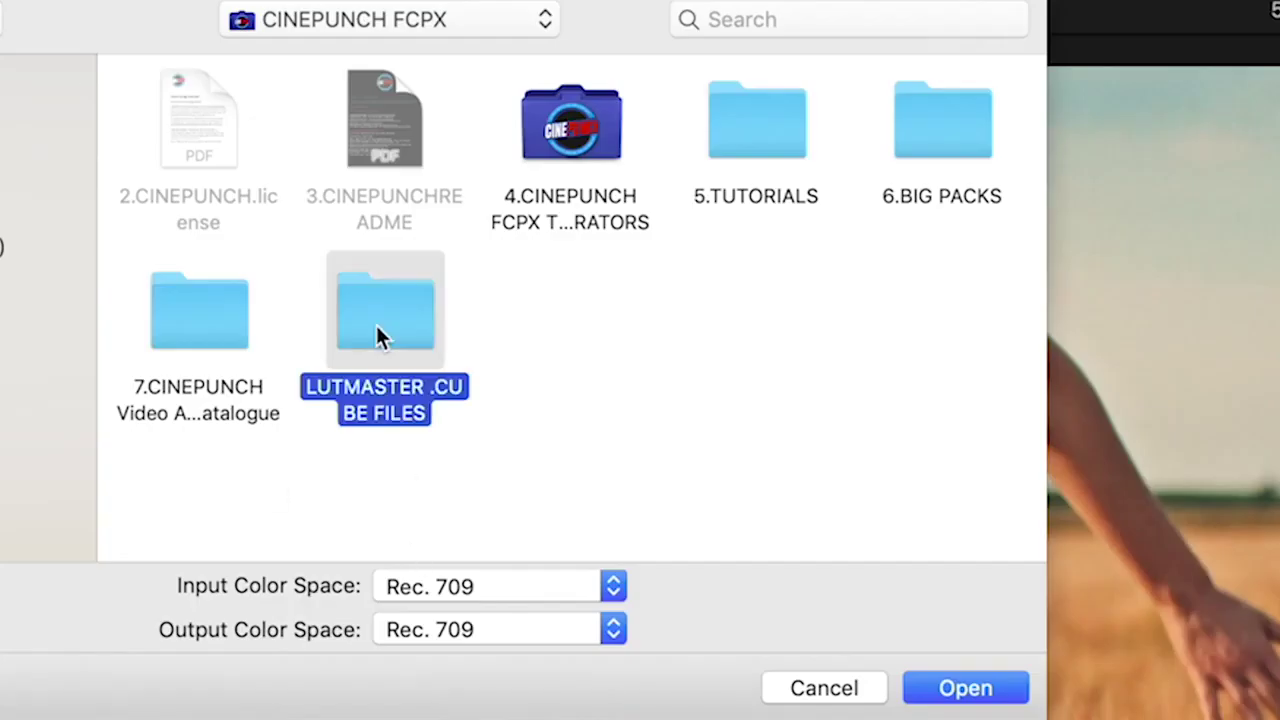
{"action": "double_click", "coordinate": [383, 322]}
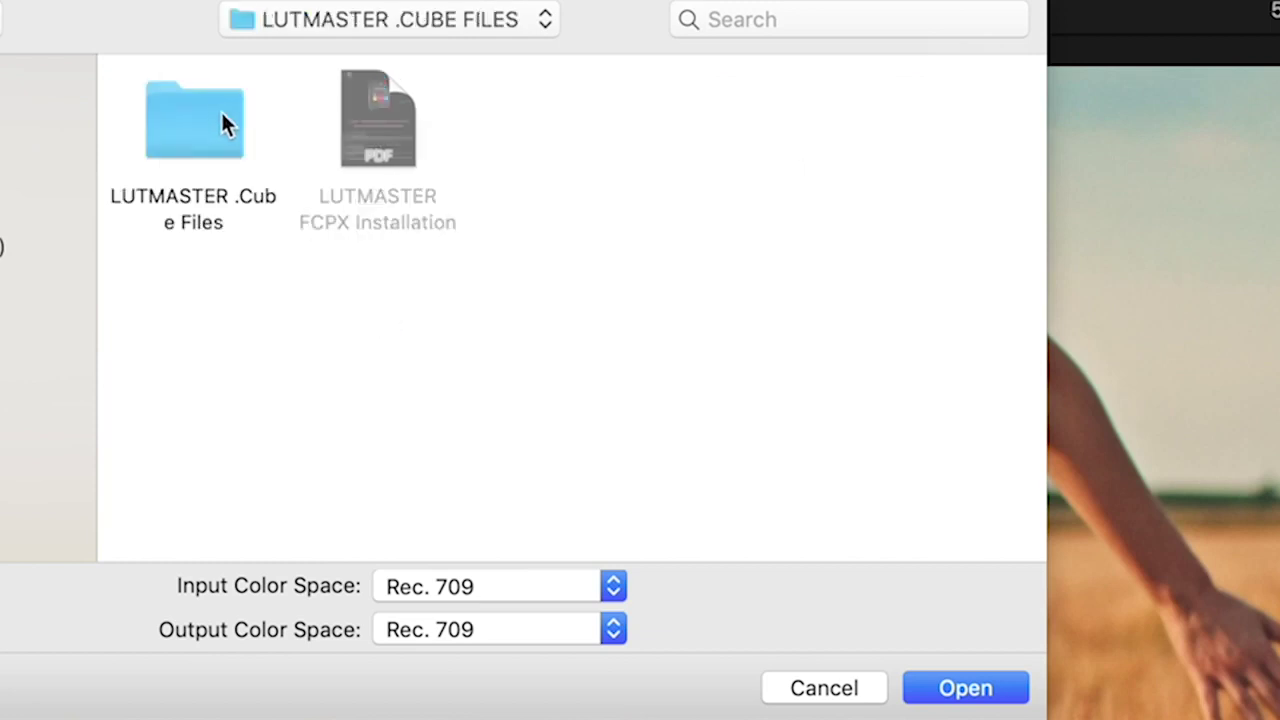
{"action": "left_click", "coordinate": [222, 122]}
{"action": "double_click", "coordinate": [222, 122]}
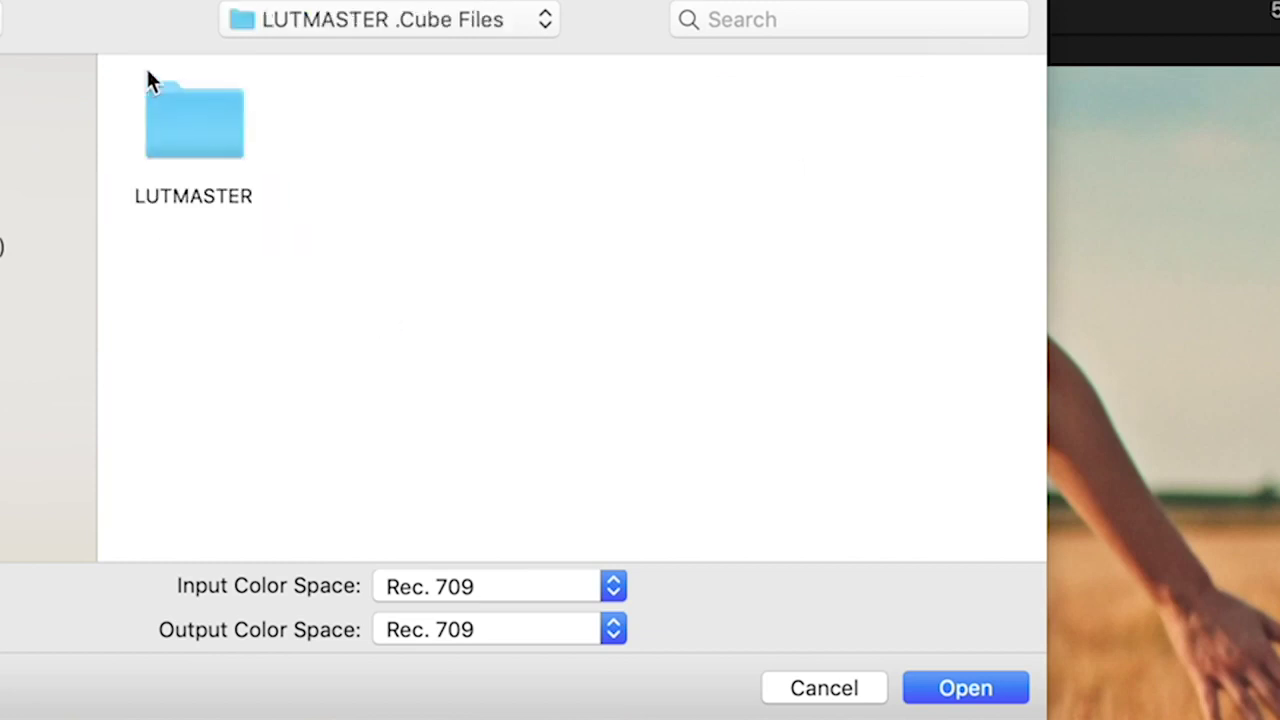
{"action": "left_click", "coordinate": [185, 138]}
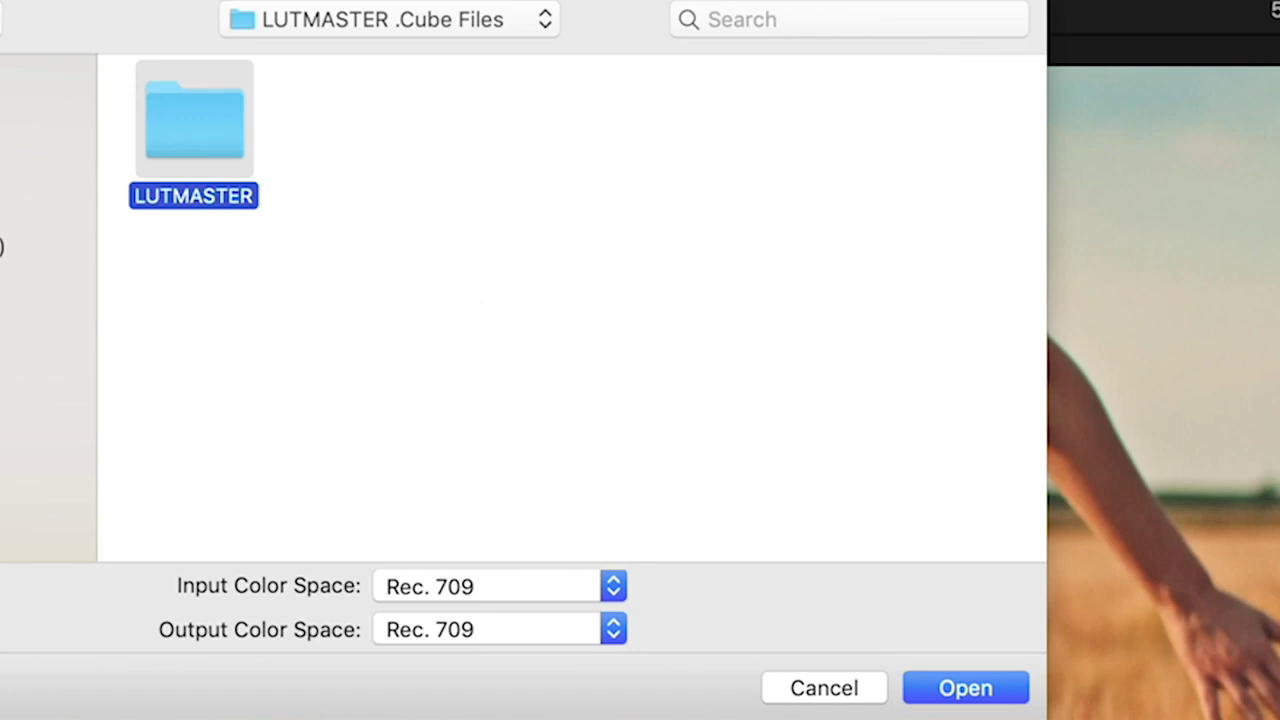
{"action": "left_click", "coordinate": [965, 690]}
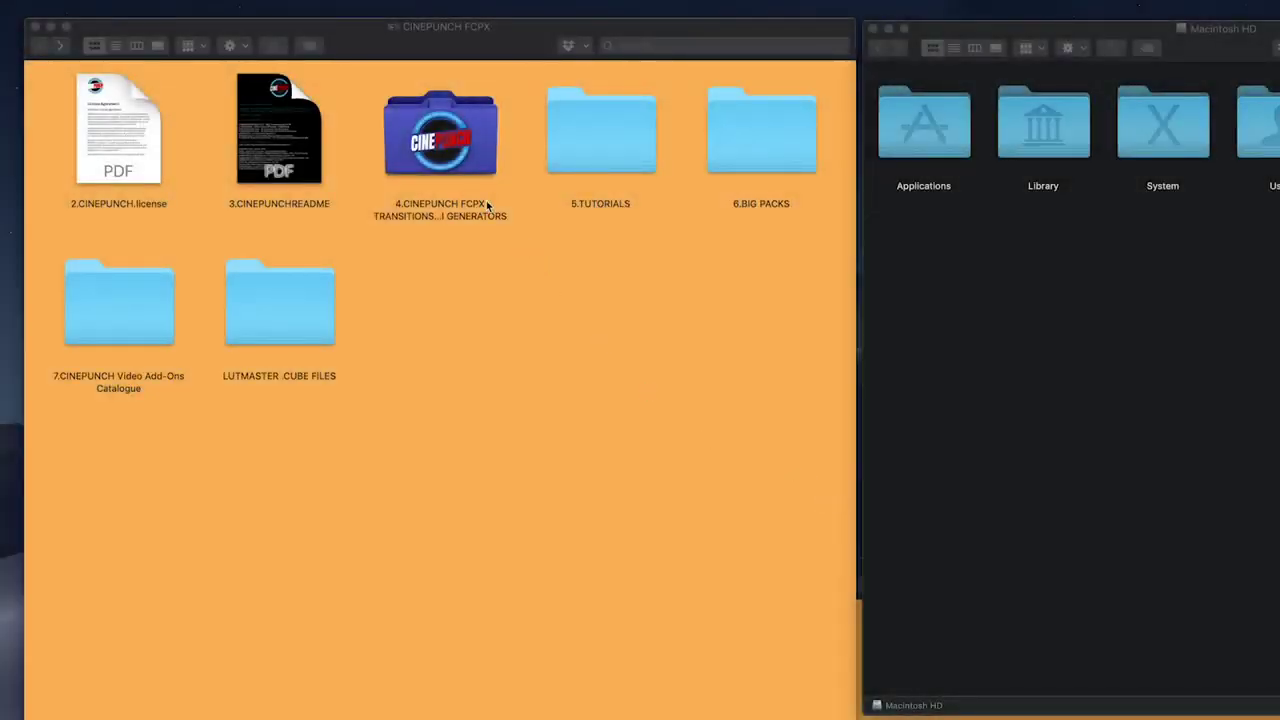
Open the 4.CINEPUNCH FCPX package and look inside its Transitions folder
{"action": "left_click", "coordinate": [441, 134]}
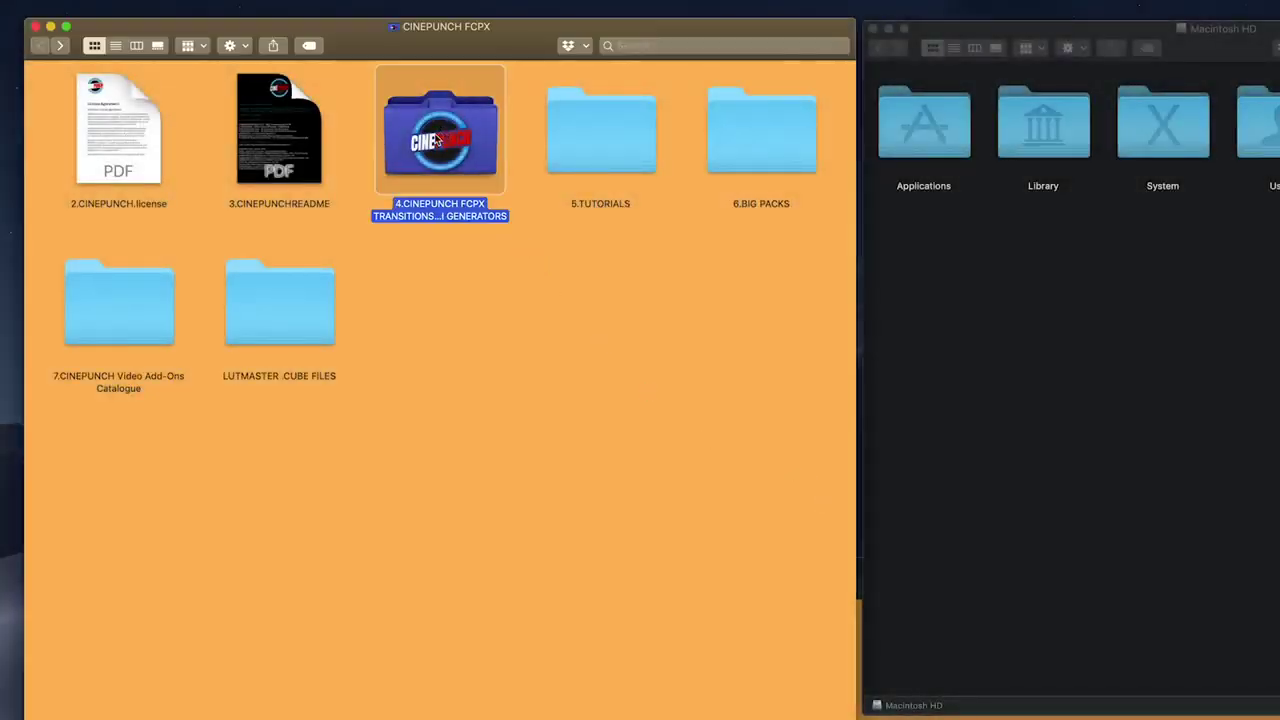
{"action": "double_click", "coordinate": [443, 130]}
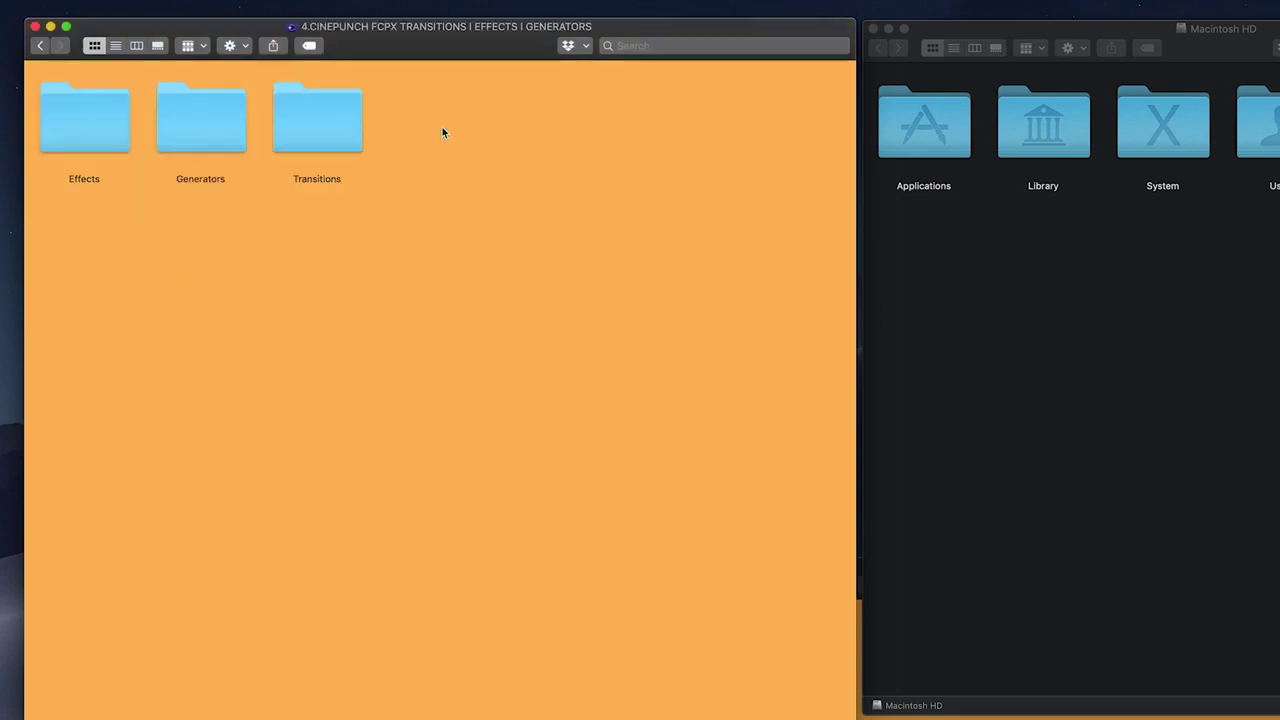
{"action": "left_click", "coordinate": [84, 128]}
{"action": "left_click", "coordinate": [196, 125]}
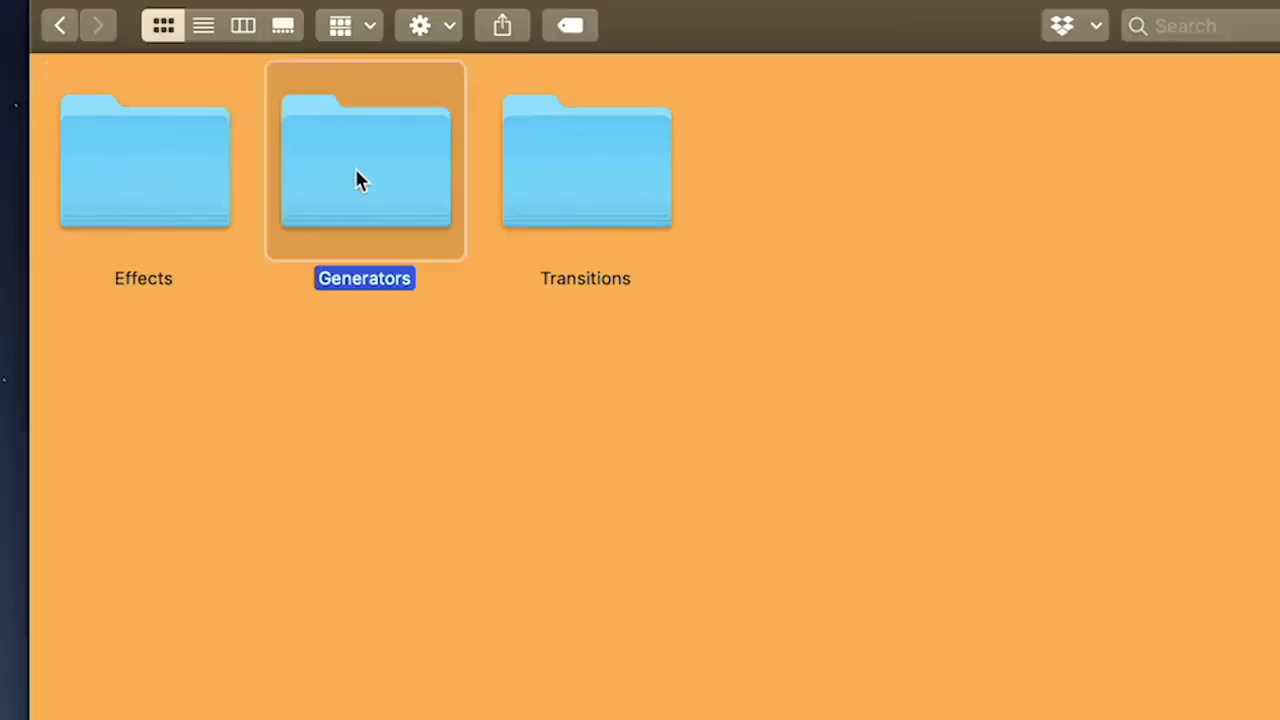
{"action": "left_click", "coordinate": [307, 116]}
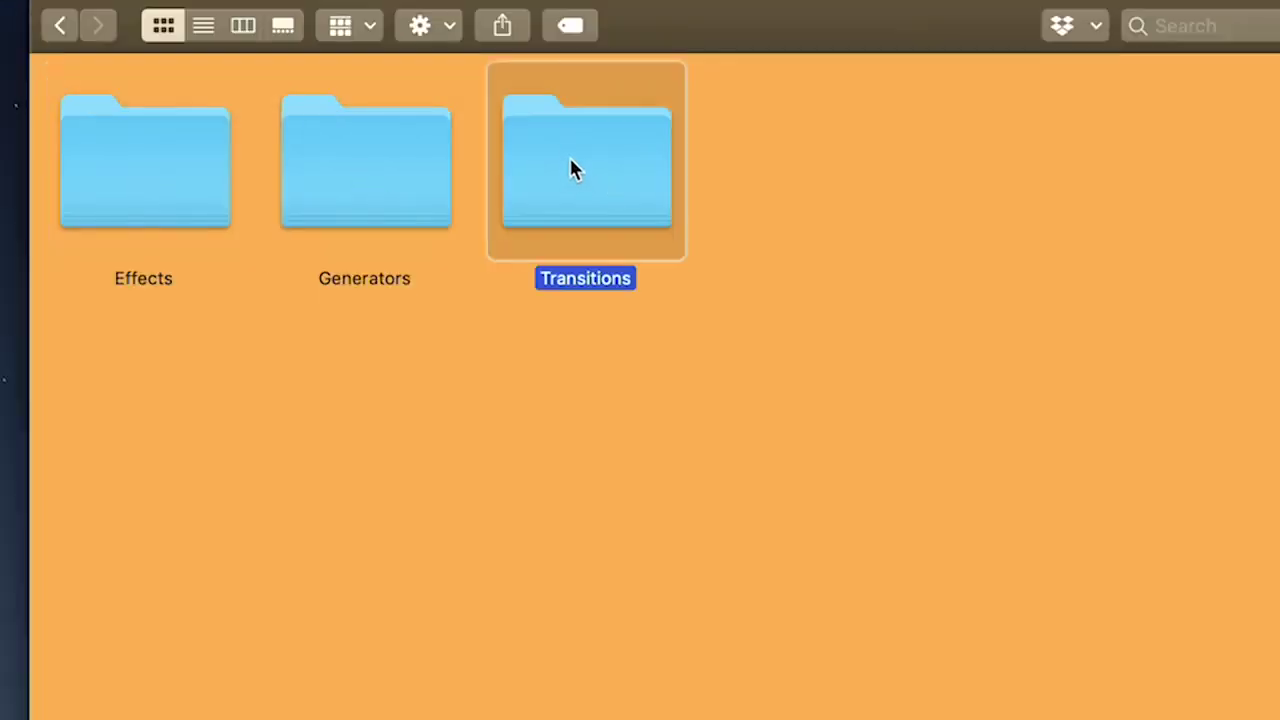
{"action": "double_click", "coordinate": [571, 160]}
{"action": "left_click", "coordinate": [162, 155]}
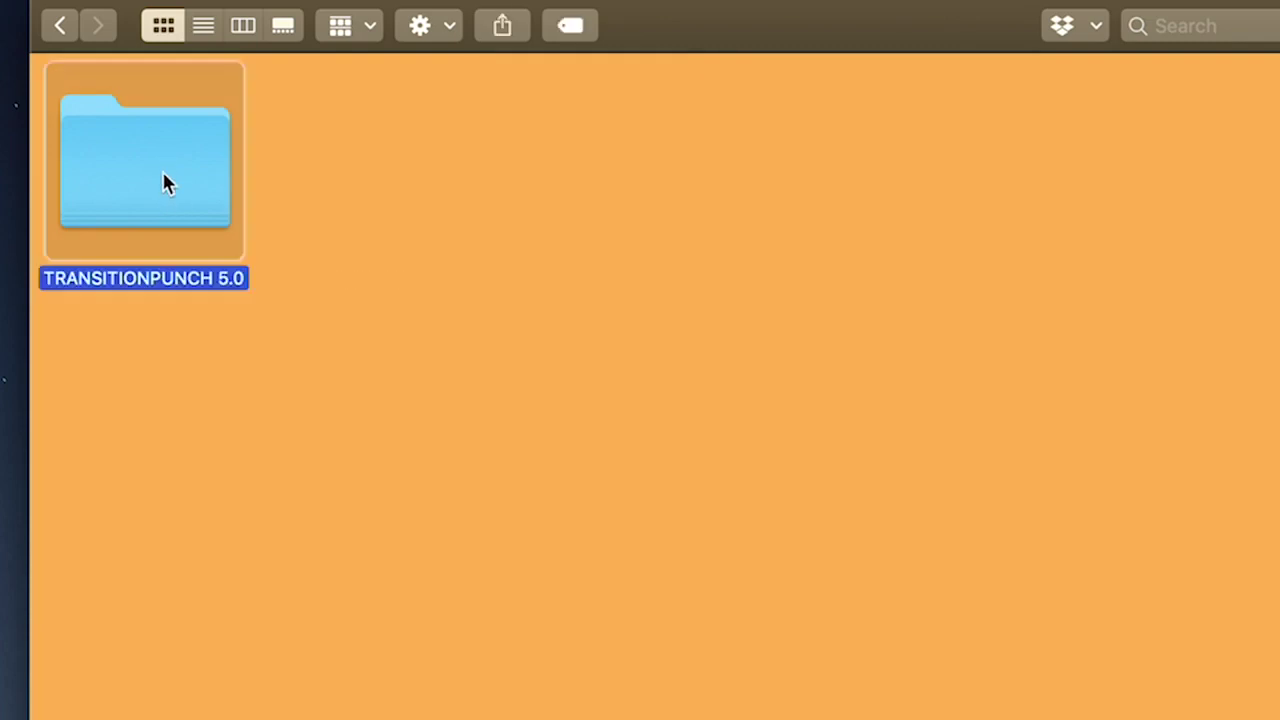
{"action": "left_click", "coordinate": [66, 28]}
Inspect the Generators folder's FILMMAKER VFX Toolkit and LEAKPUNCH FX Generators packs
{"action": "left_click", "coordinate": [332, 170]}
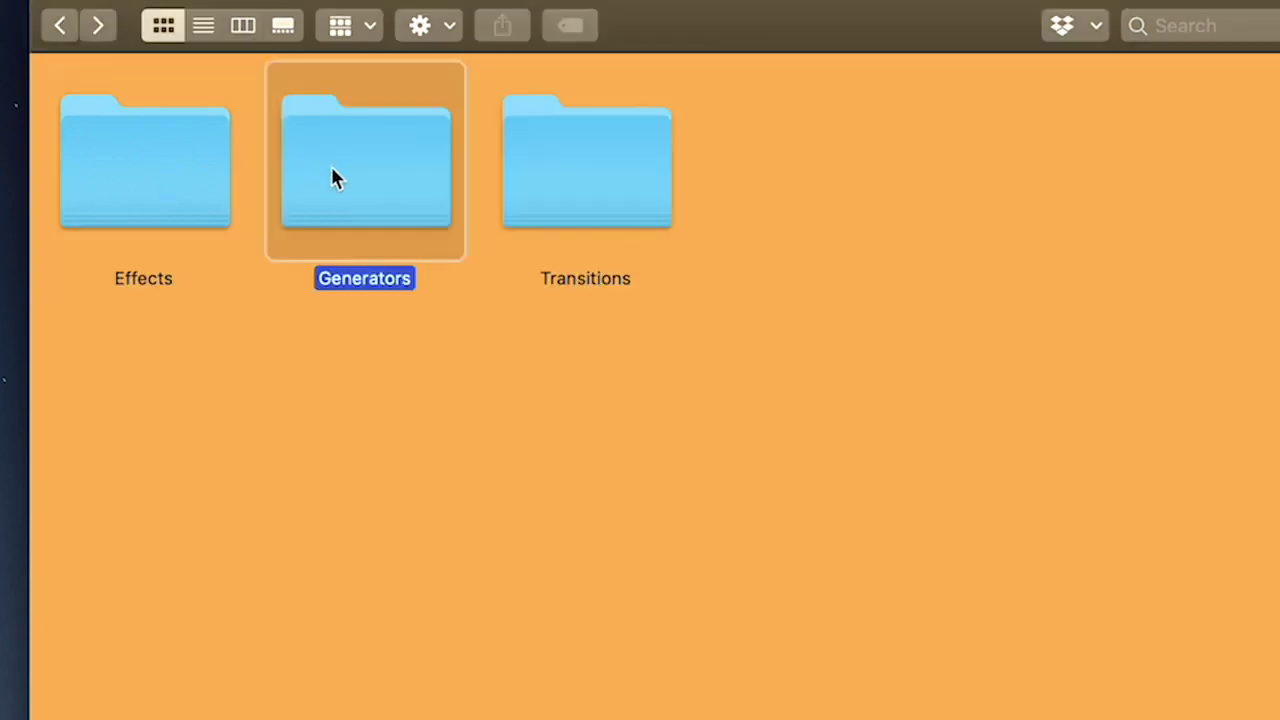
{"action": "double_click", "coordinate": [337, 160]}
{"action": "left_click", "coordinate": [141, 168]}
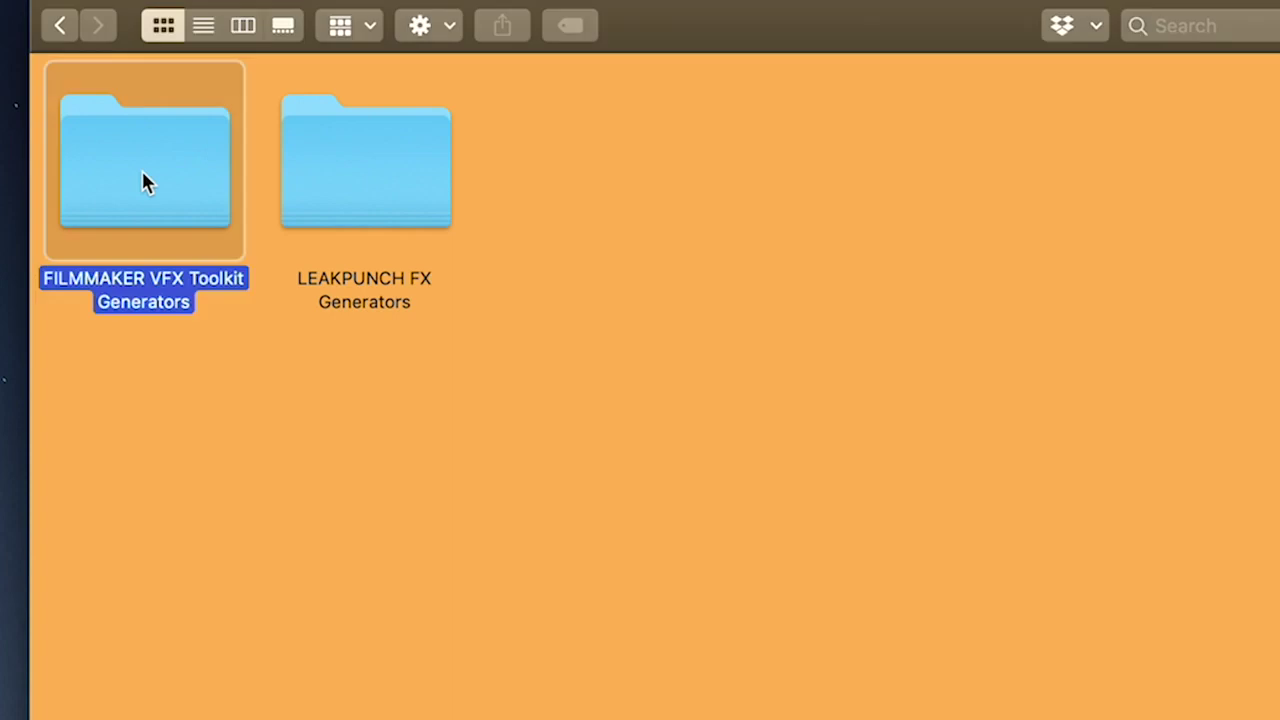
{"action": "left_click", "coordinate": [365, 168]}
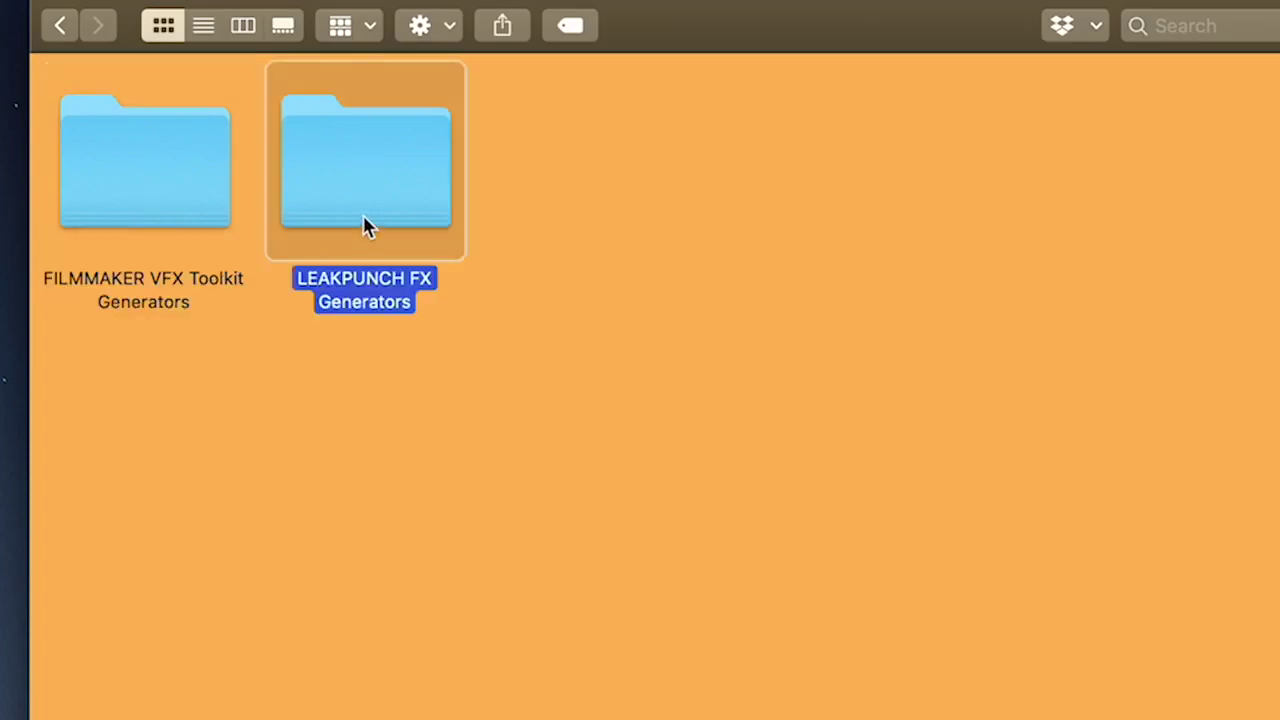
{"action": "left_click", "coordinate": [57, 26]}
Open the Effects folder and review DISRUPTION VFX, LUTMASTER and the FILMMAKER download PDF
{"action": "double_click", "coordinate": [137, 158]}
{"action": "left_click", "coordinate": [138, 175]}
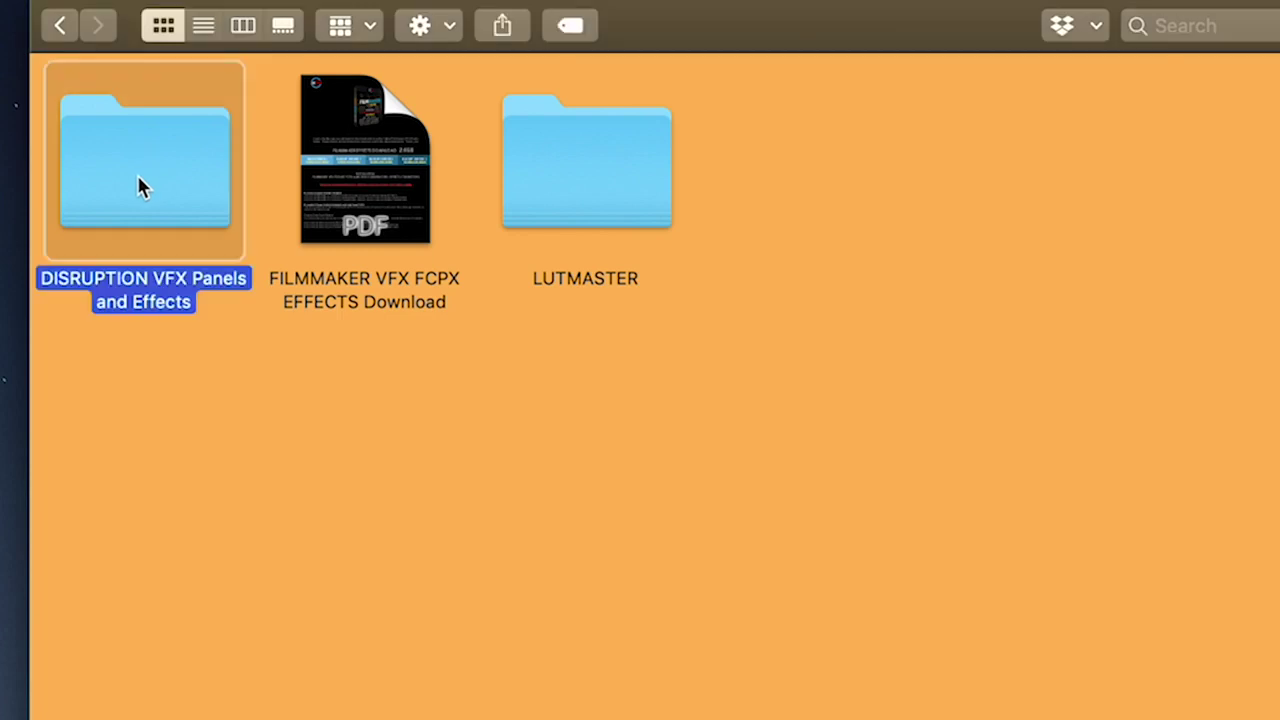
{"action": "left_click", "coordinate": [592, 172]}
{"action": "left_click", "coordinate": [375, 140]}
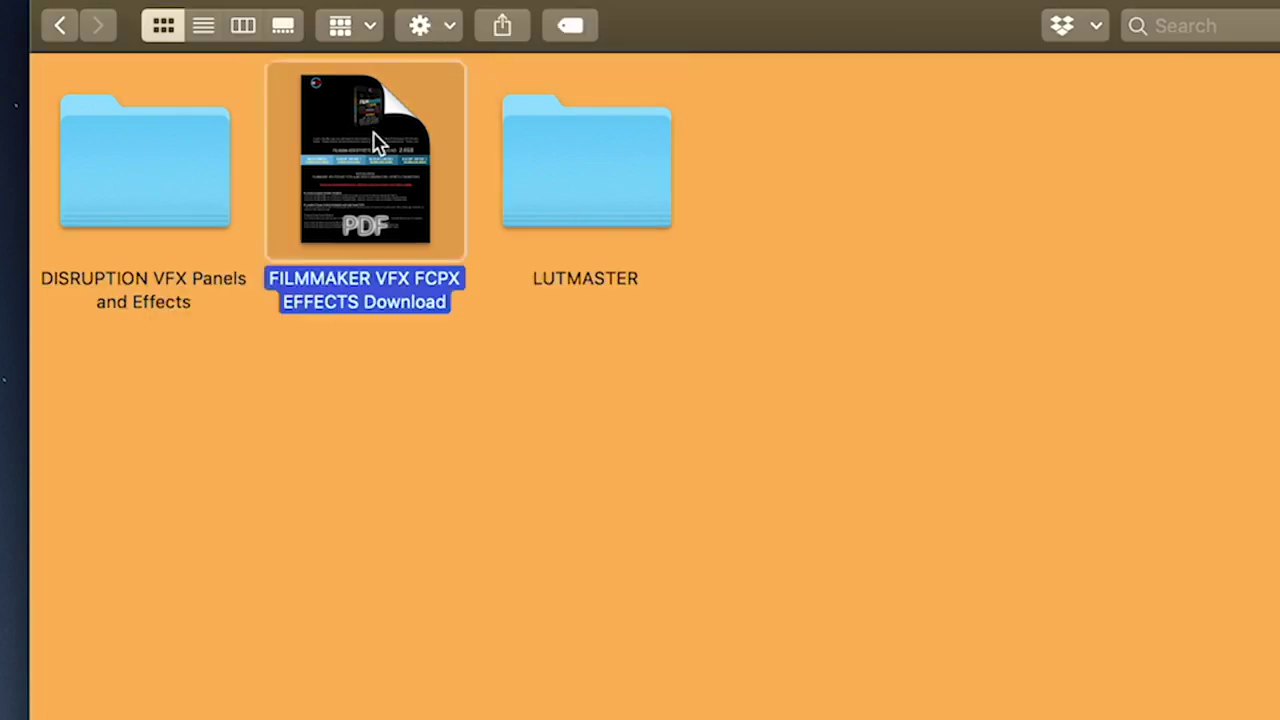
Preview the FILMMAKER PDF, then move FILMMAKER VFX Toolkit Effects from Downloads into the Effects folder
{"action": "key", "text": "space"}
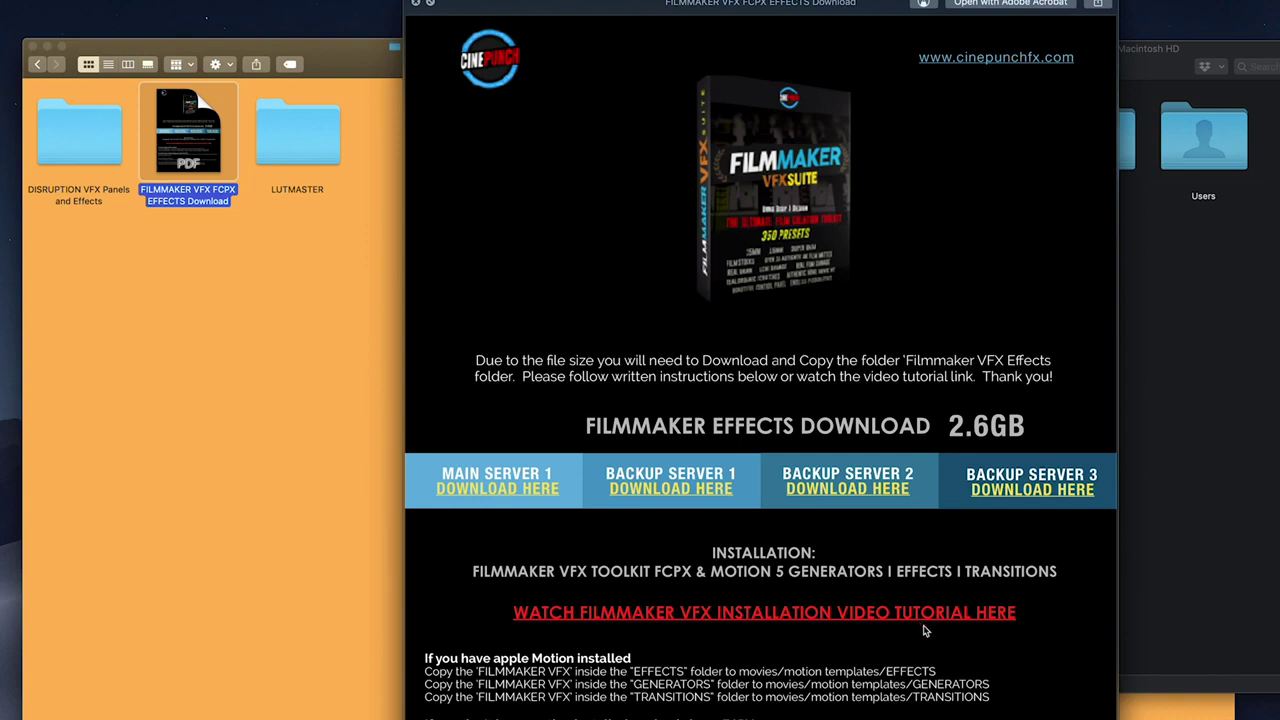
{"action": "key", "text": "space"}
{"action": "left_click", "coordinate": [775, 616]}
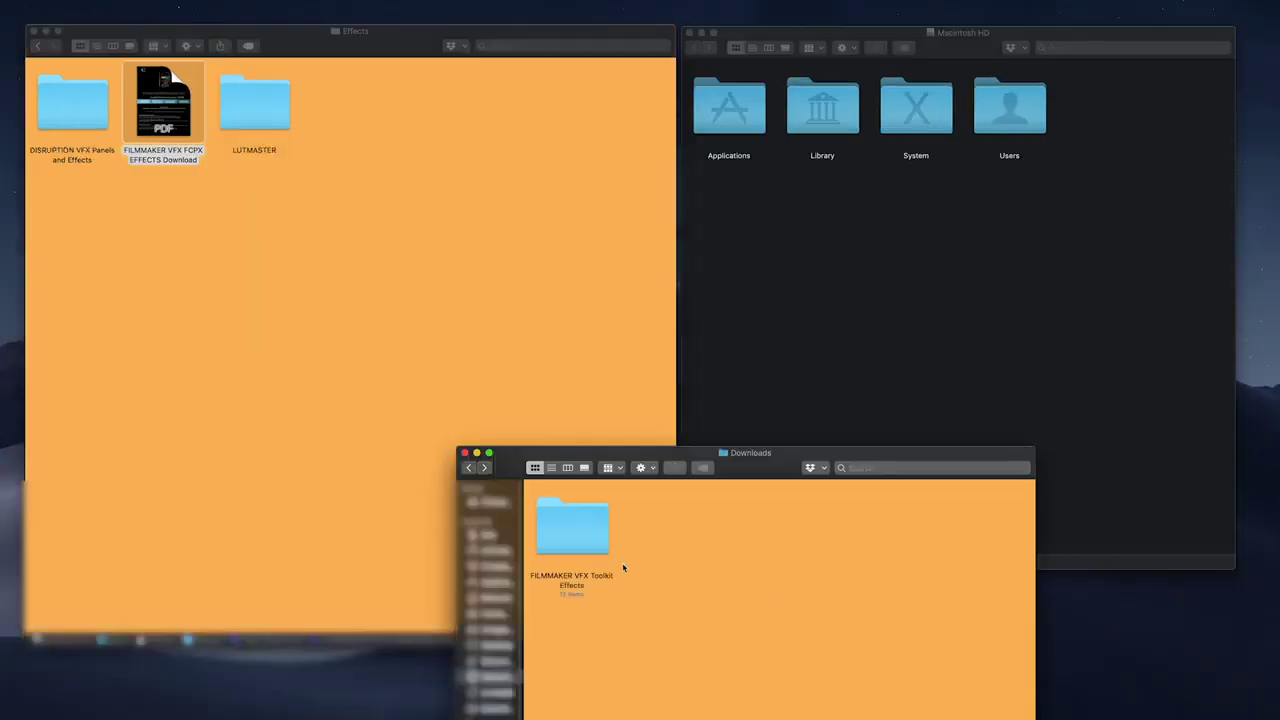
{"action": "left_click_drag", "start_coordinate": [548, 535], "coordinate": [400, 360]}
Review the Effects folder's DISRUPTION, FILMMAKER VFX Toolkit Effects and LUTMASTER folders
{"action": "left_click", "coordinate": [92, 115]}
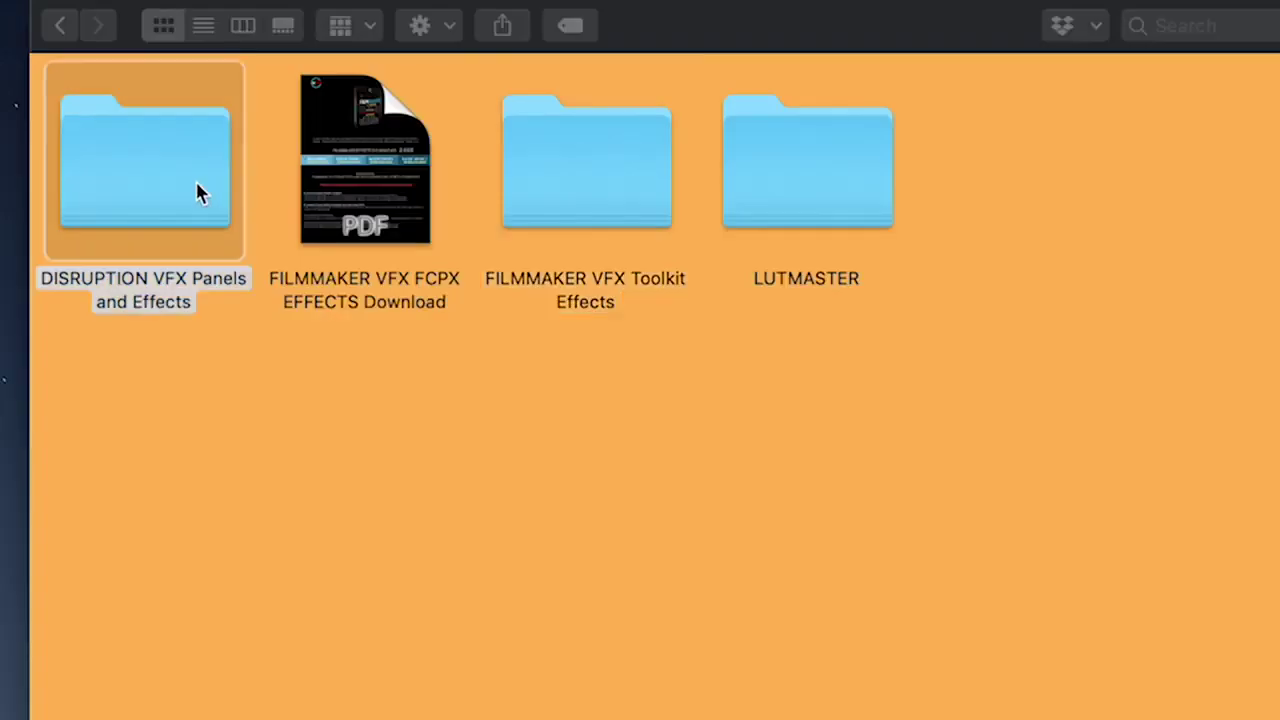
{"action": "left_click", "coordinate": [197, 192]}
{"action": "left_click", "coordinate": [598, 190]}
{"action": "left_click", "coordinate": [862, 170]}
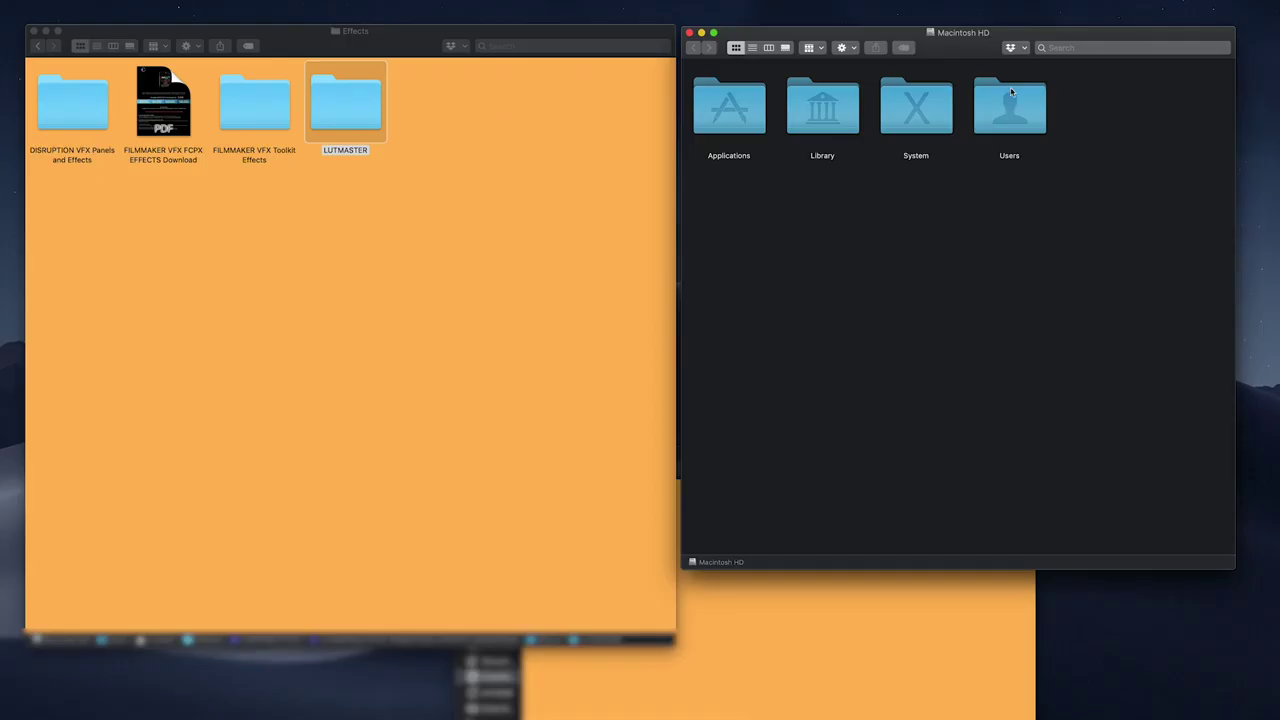
Navigate from Users through the home folder and Movies into Motion Templates
{"action": "left_click", "coordinate": [1006, 106]}
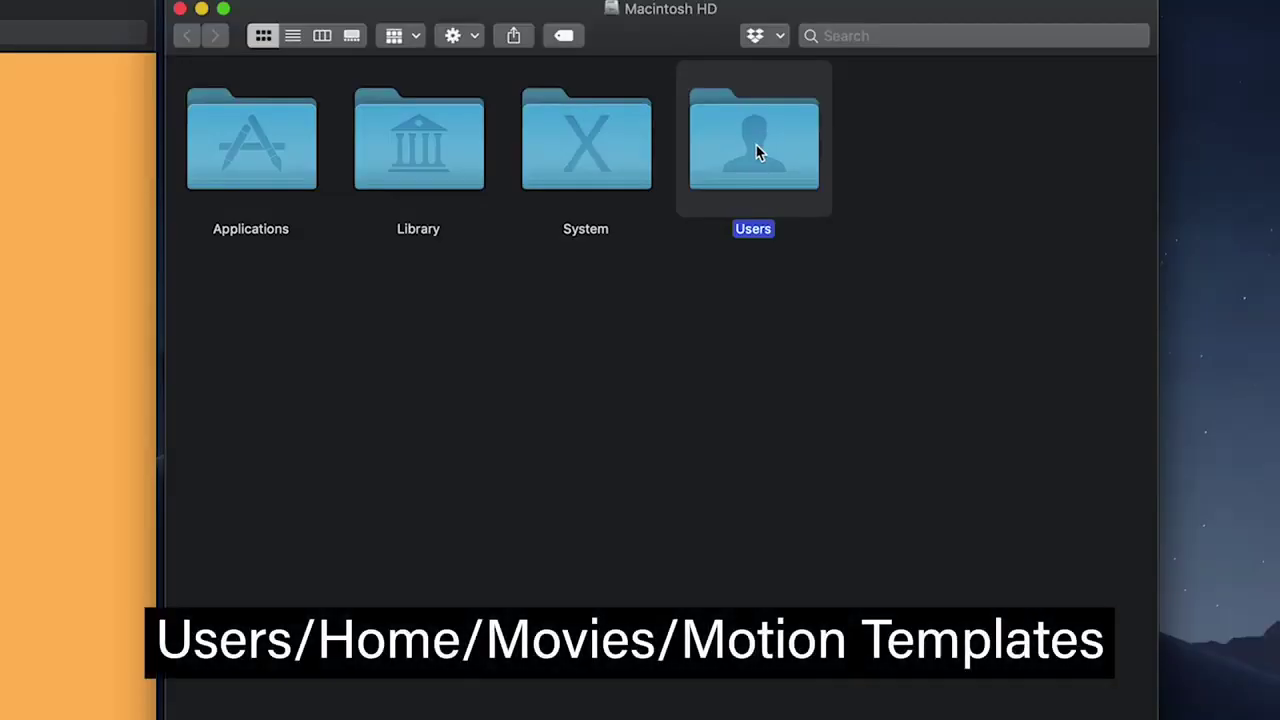
{"action": "double_click", "coordinate": [756, 152]}
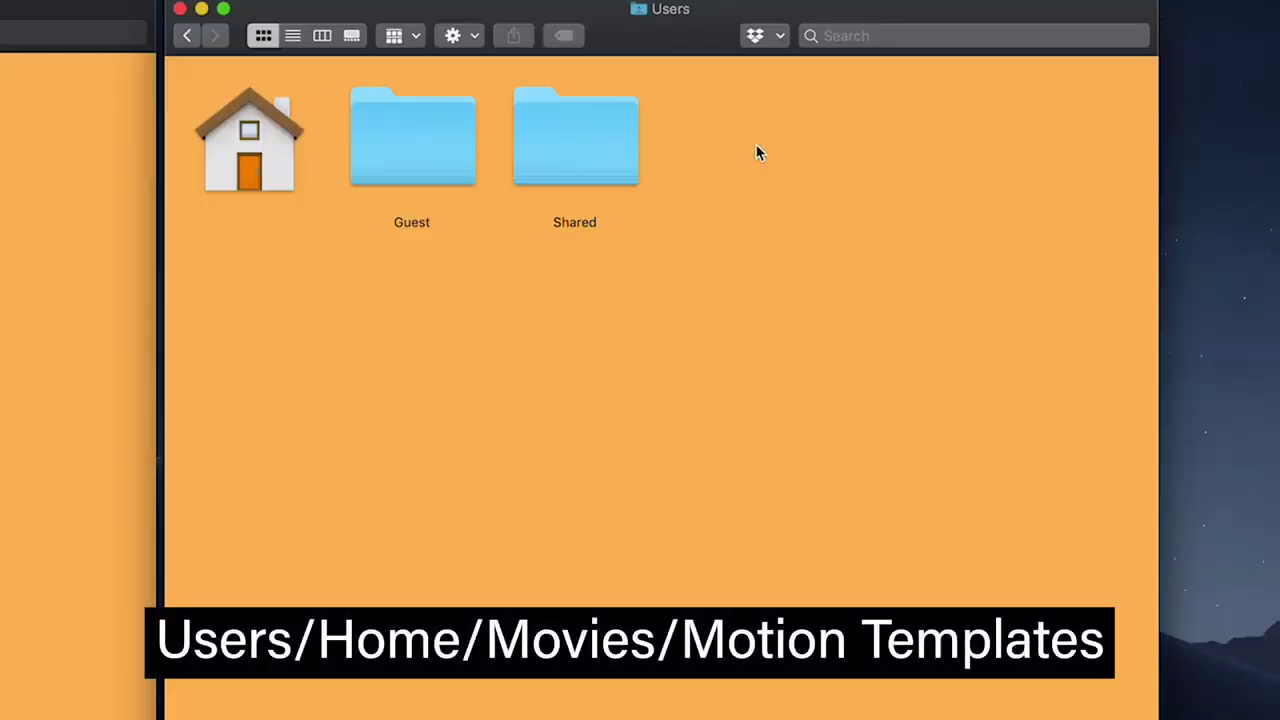
{"action": "left_click", "coordinate": [221, 171]}
{"action": "double_click", "coordinate": [220, 172]}
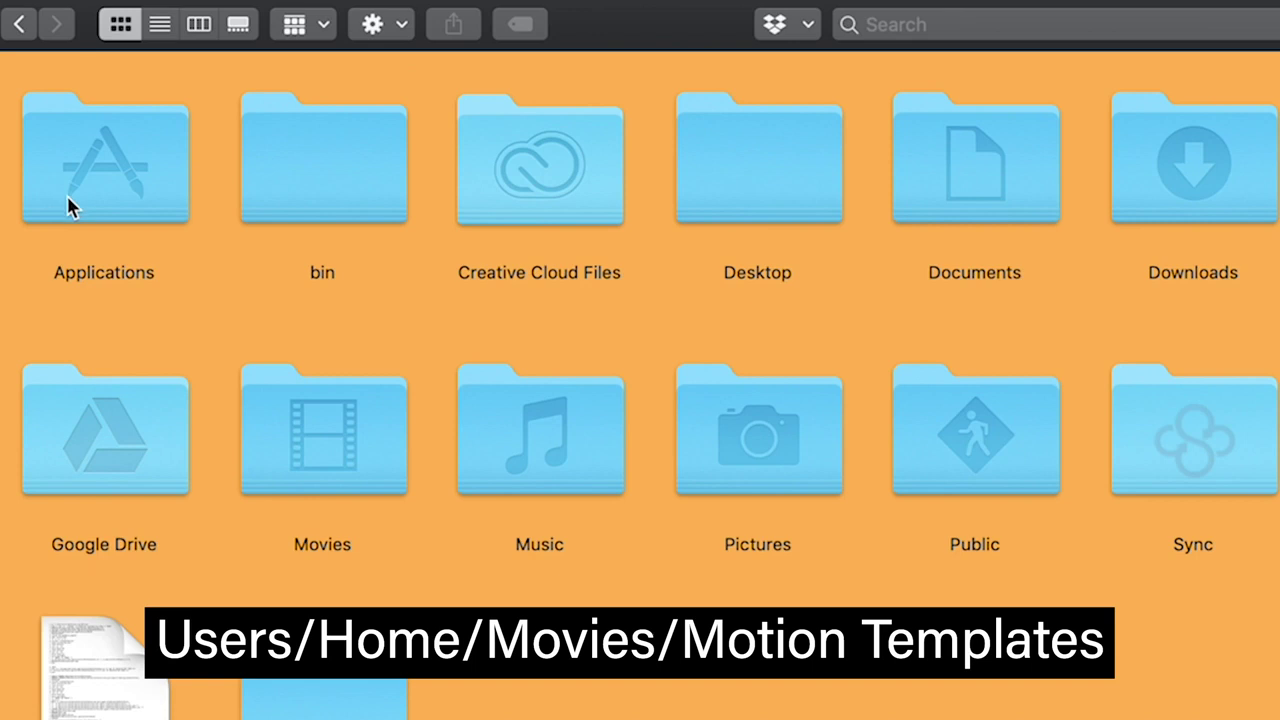
{"action": "left_click", "coordinate": [318, 401]}
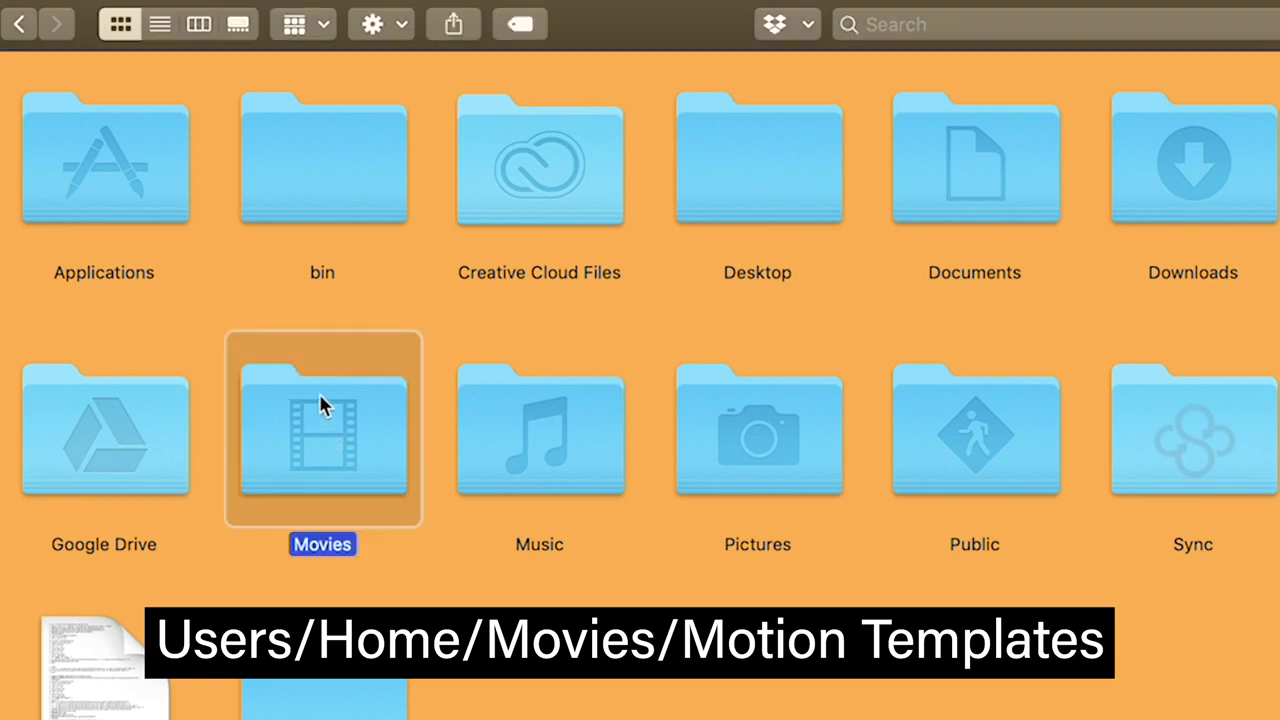
{"action": "double_click", "coordinate": [340, 463]}
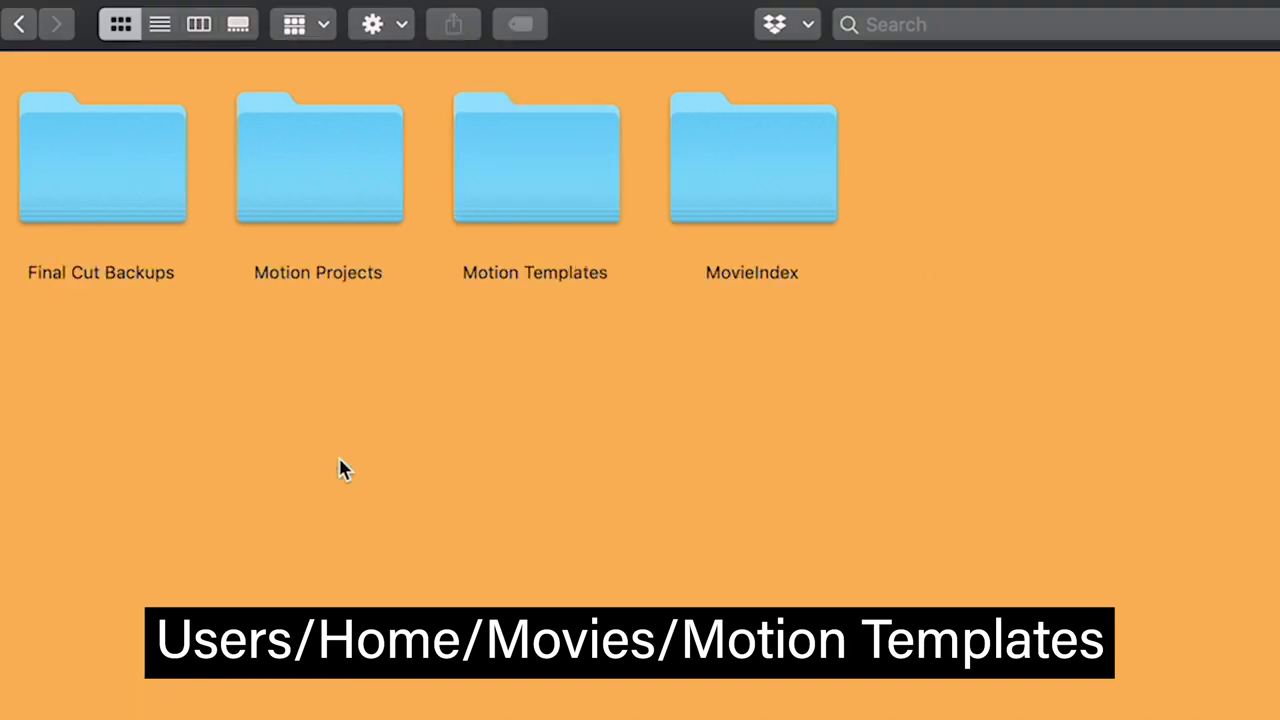
{"action": "left_click", "coordinate": [545, 160]}
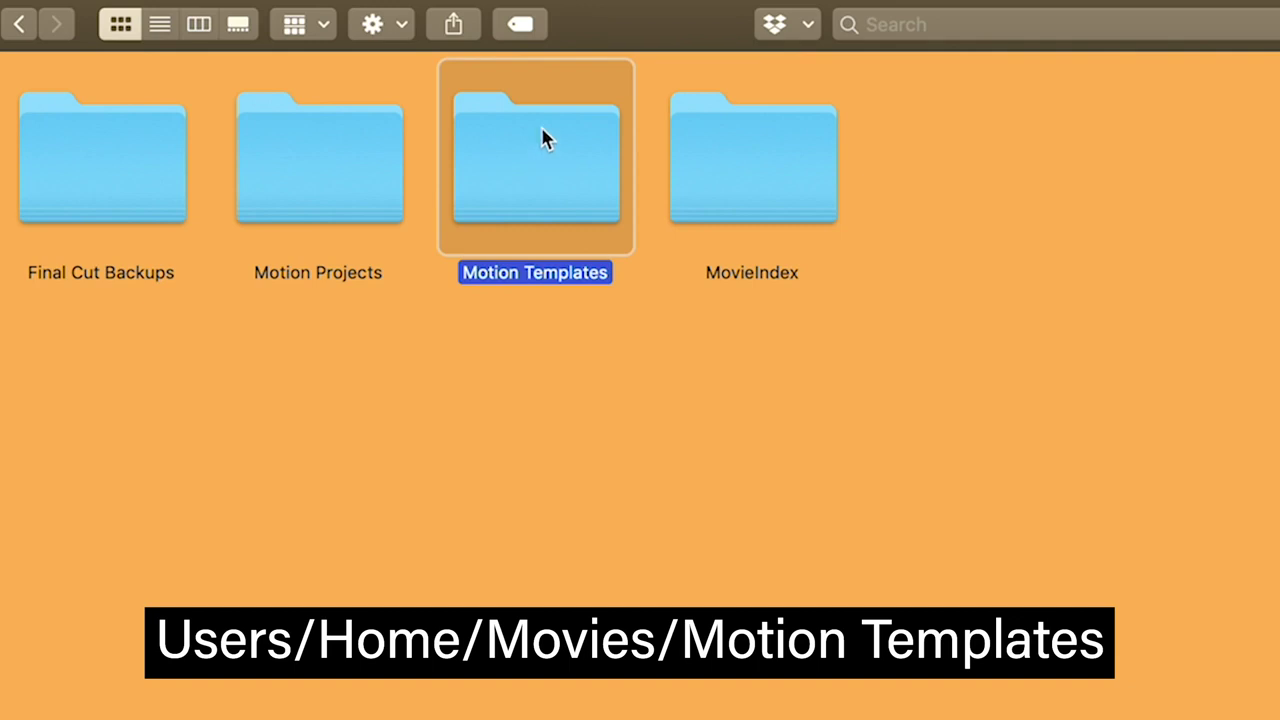
{"action": "double_click", "coordinate": [544, 138]}
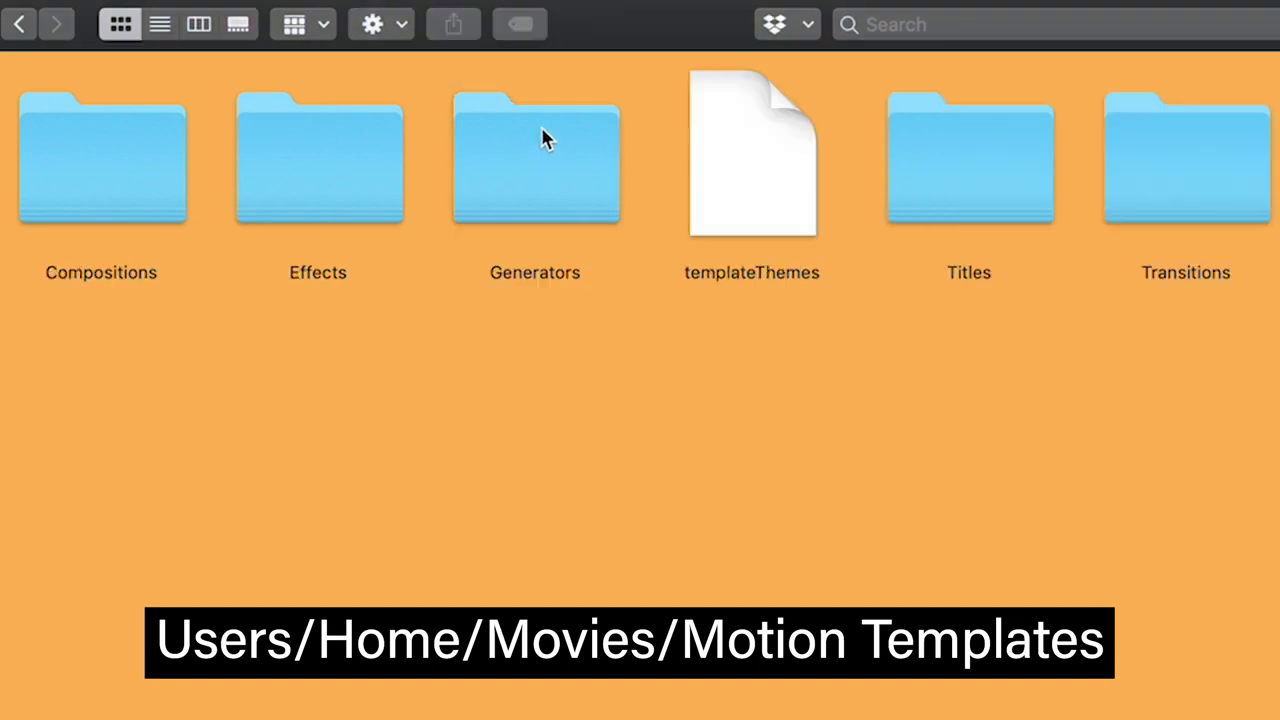
Point out the Motion Templates Effects, Generators and Transitions folders
{"action": "left_click", "coordinate": [365, 175]}
{"action": "left_click", "coordinate": [592, 205]}
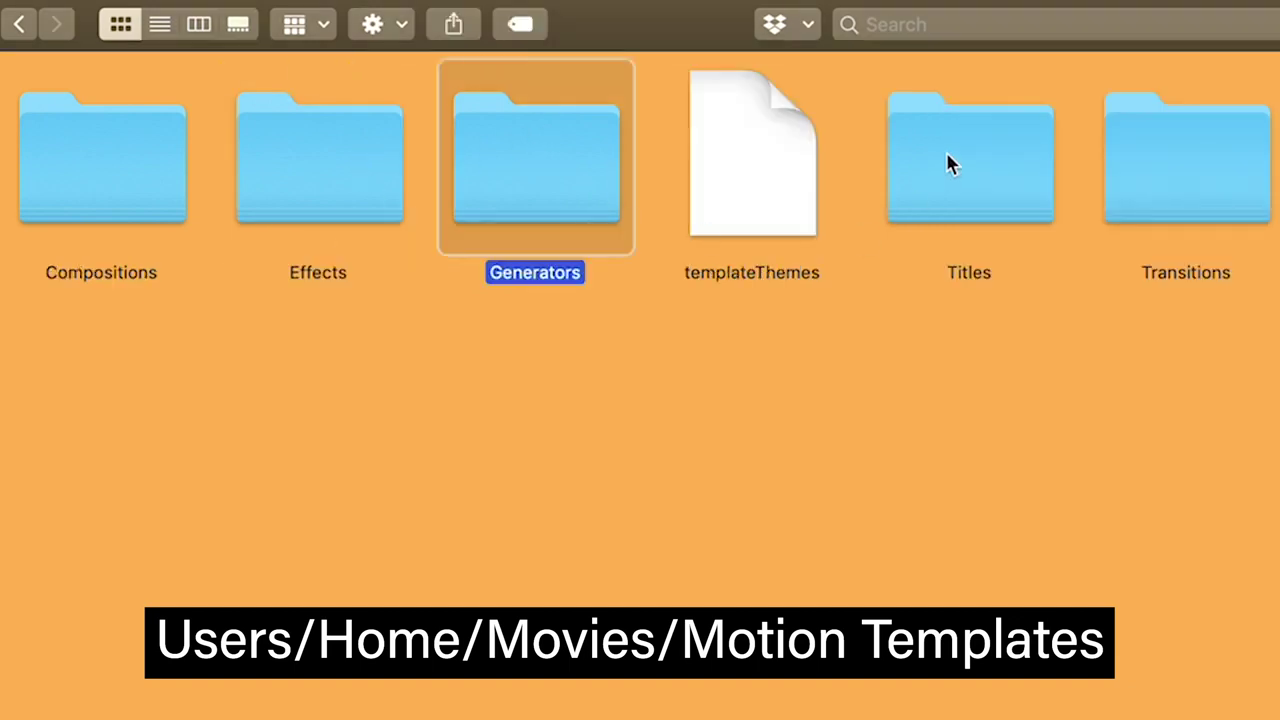
{"action": "left_click", "coordinate": [1222, 168]}
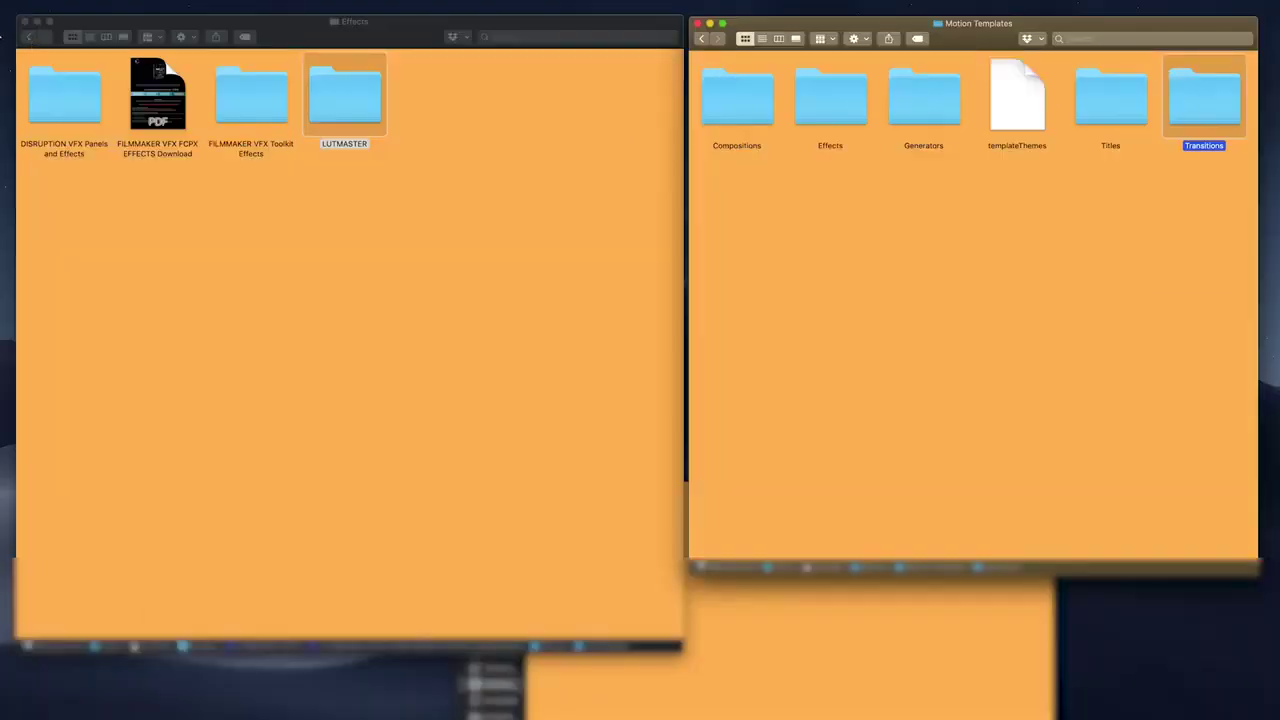
Move TRANSITIONPUNCH 5.0 into the Motion Templates Transitions folder
{"action": "left_click", "coordinate": [26, 37]}
{"action": "left_click", "coordinate": [234, 99]}
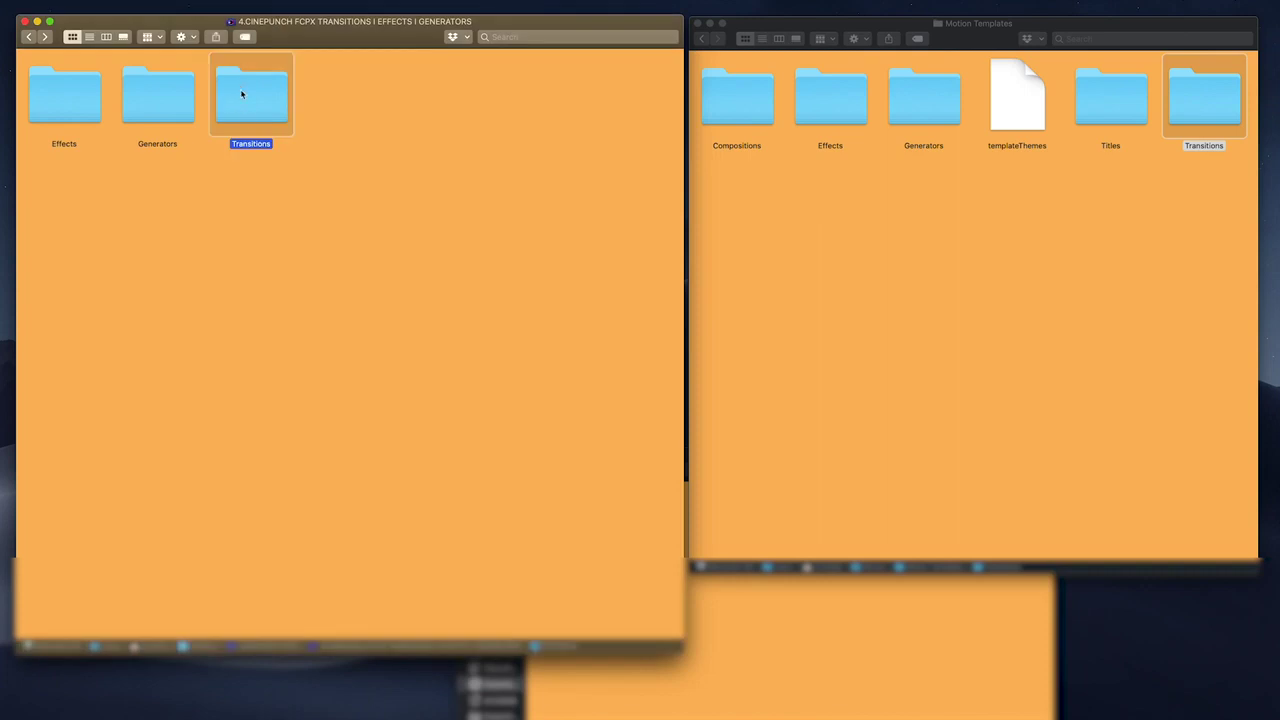
{"action": "double_click", "coordinate": [241, 94]}
{"action": "left_click_drag", "start_coordinate": [46, 94], "coordinate": [1219, 87]}
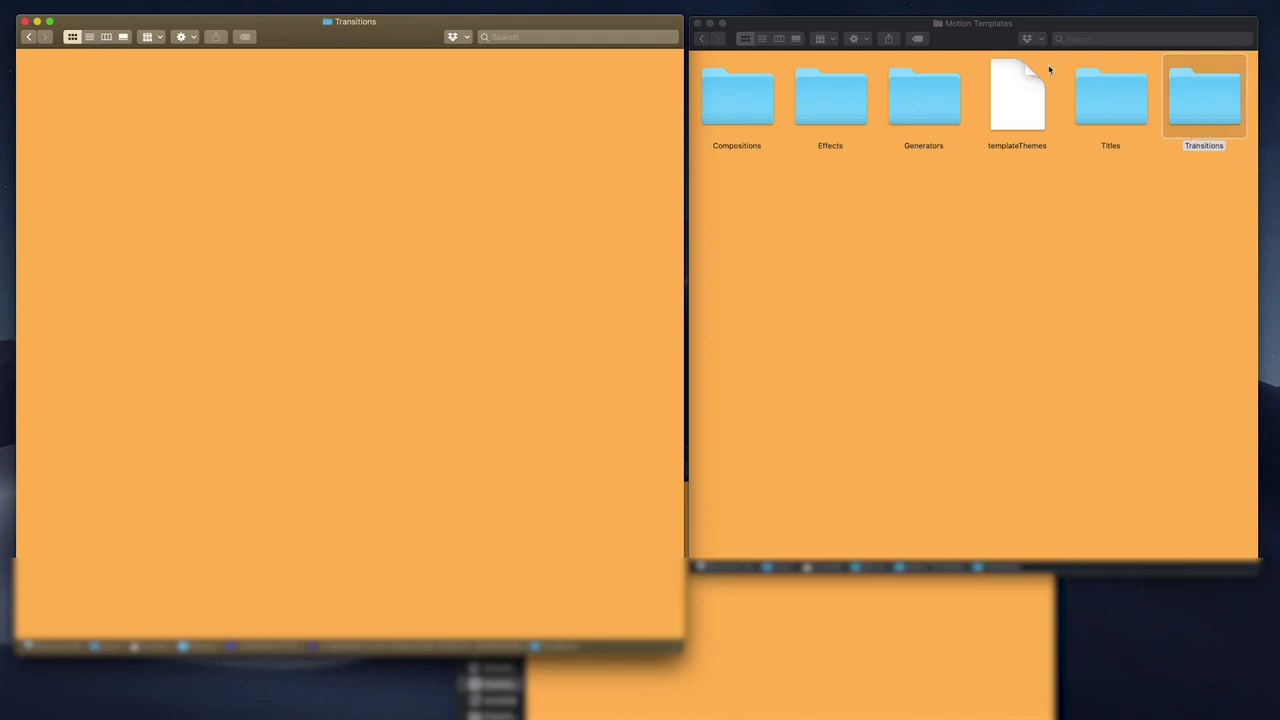
Move LEAKPUNCH FX and FILMMAKER VFX Toolkit Generators into Motion Templates Generators
{"action": "left_click", "coordinate": [29, 37]}
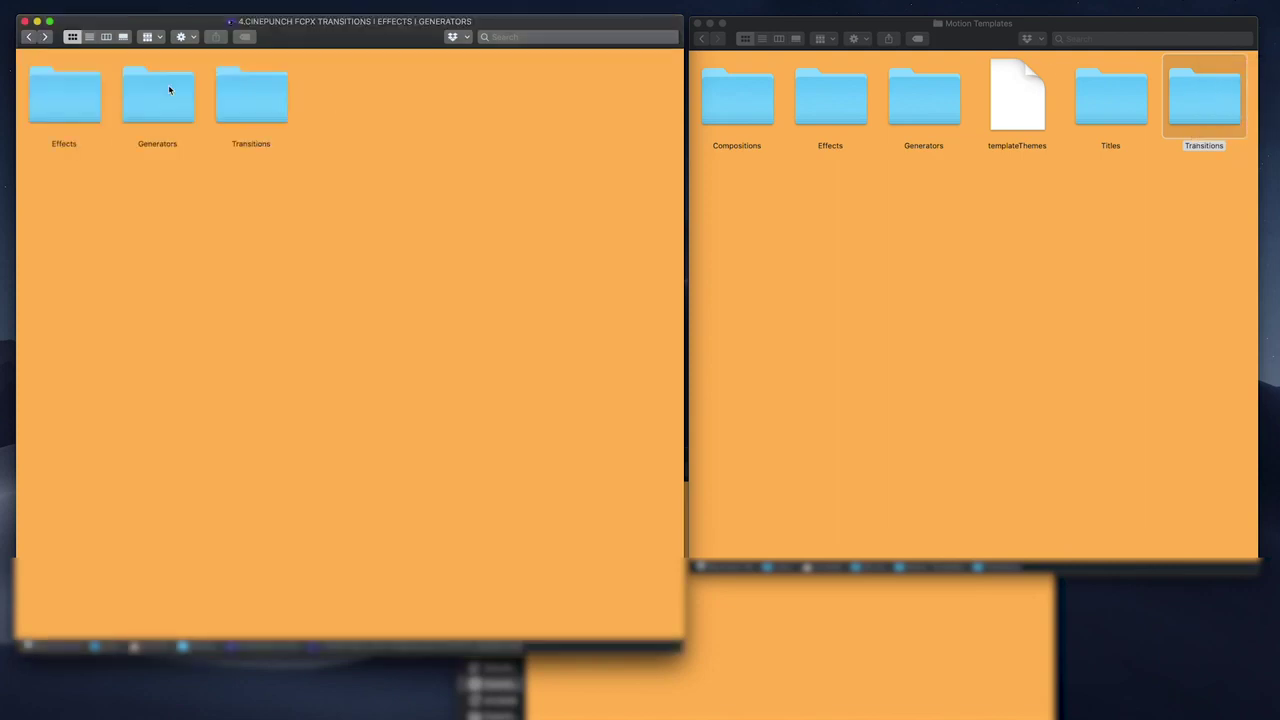
{"action": "double_click", "coordinate": [169, 90]}
{"action": "left_click", "coordinate": [169, 108]}
{"action": "left_click", "coordinate": [71, 104], "text": "super"}
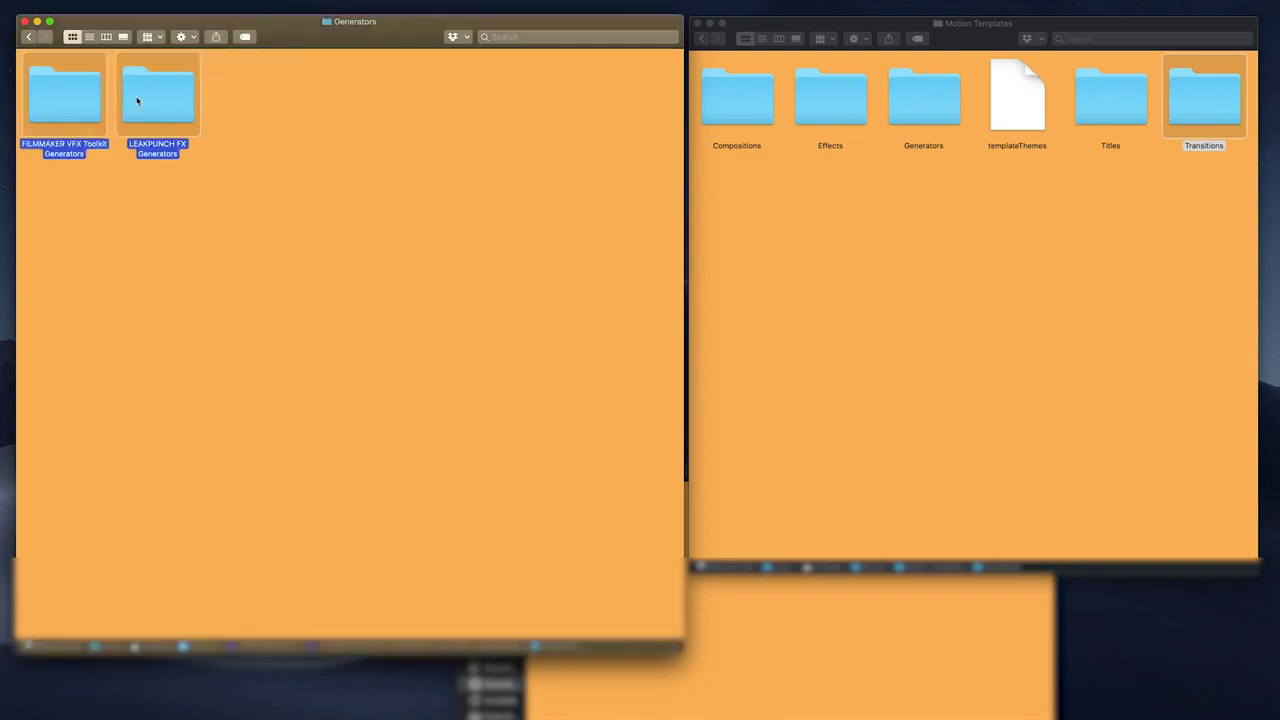
{"action": "left_click_drag", "start_coordinate": [157, 100], "coordinate": [940, 96]}
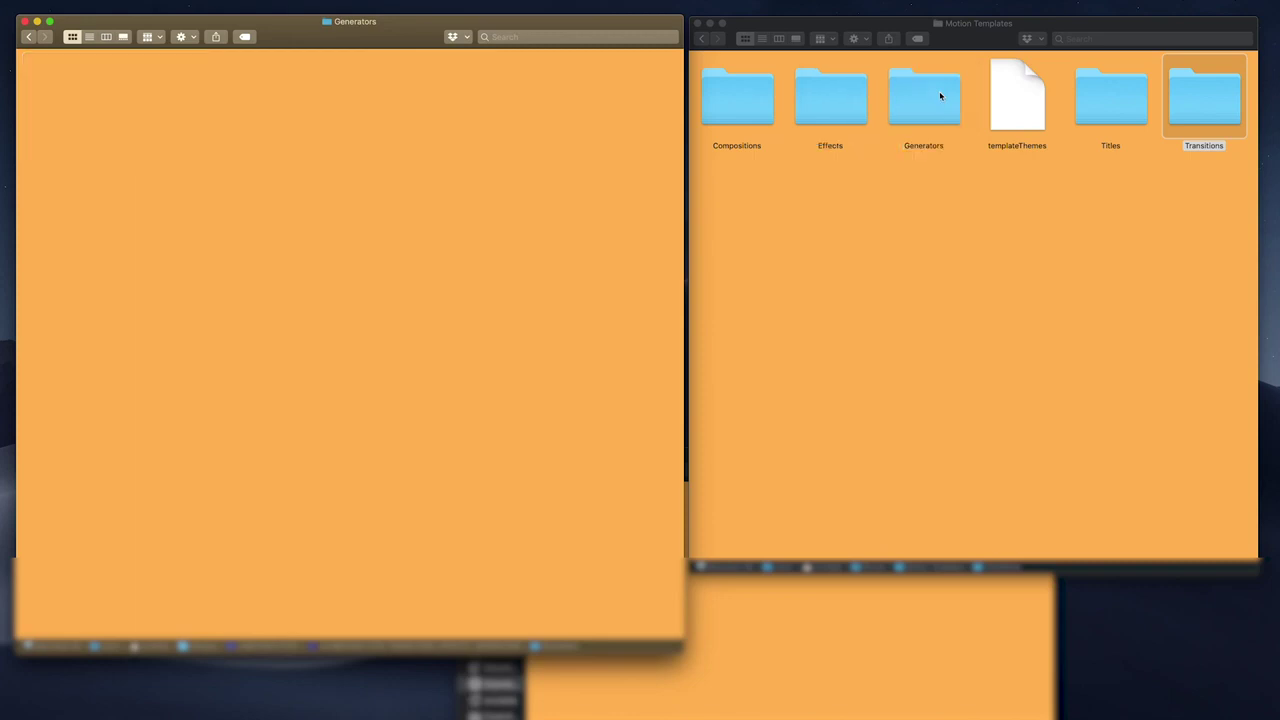
Move DISRUPTION VFX, FILMMAKER VFX Toolkit Effects and LUTMASTER into Motion Templates Effects
{"action": "left_click", "coordinate": [28, 37]}
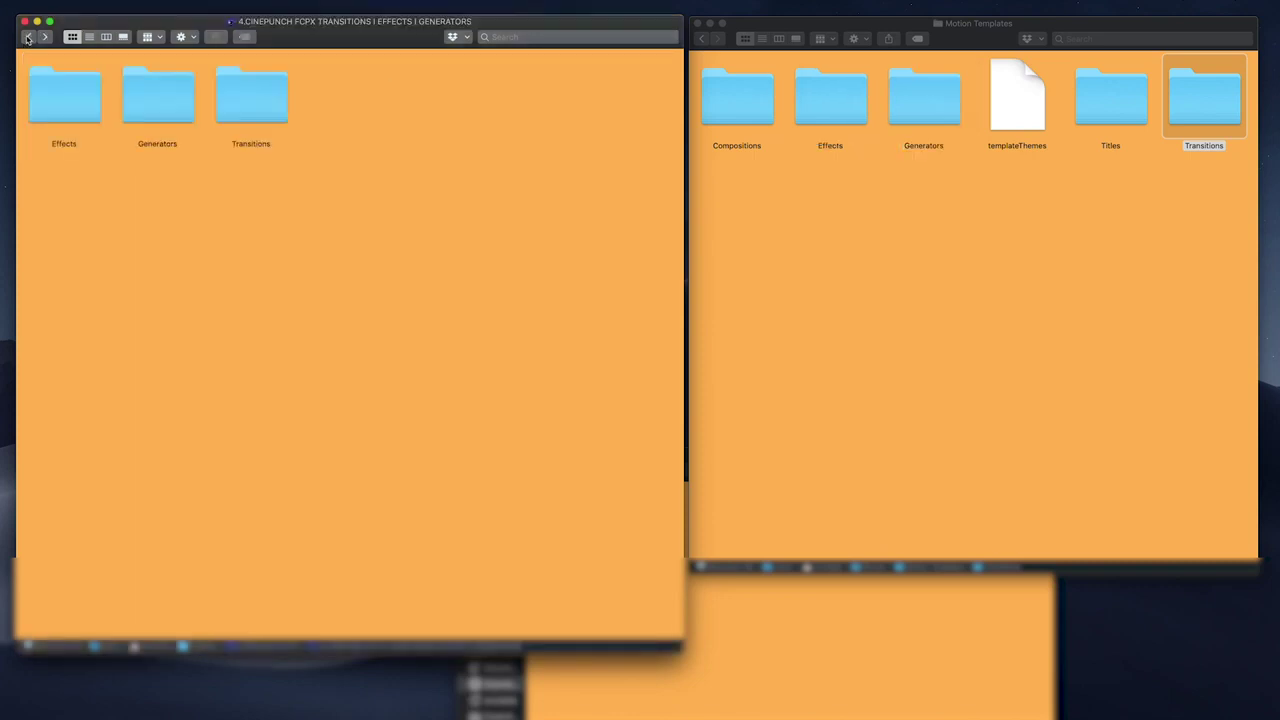
{"action": "double_click", "coordinate": [50, 92]}
{"action": "left_click", "coordinate": [50, 92]}
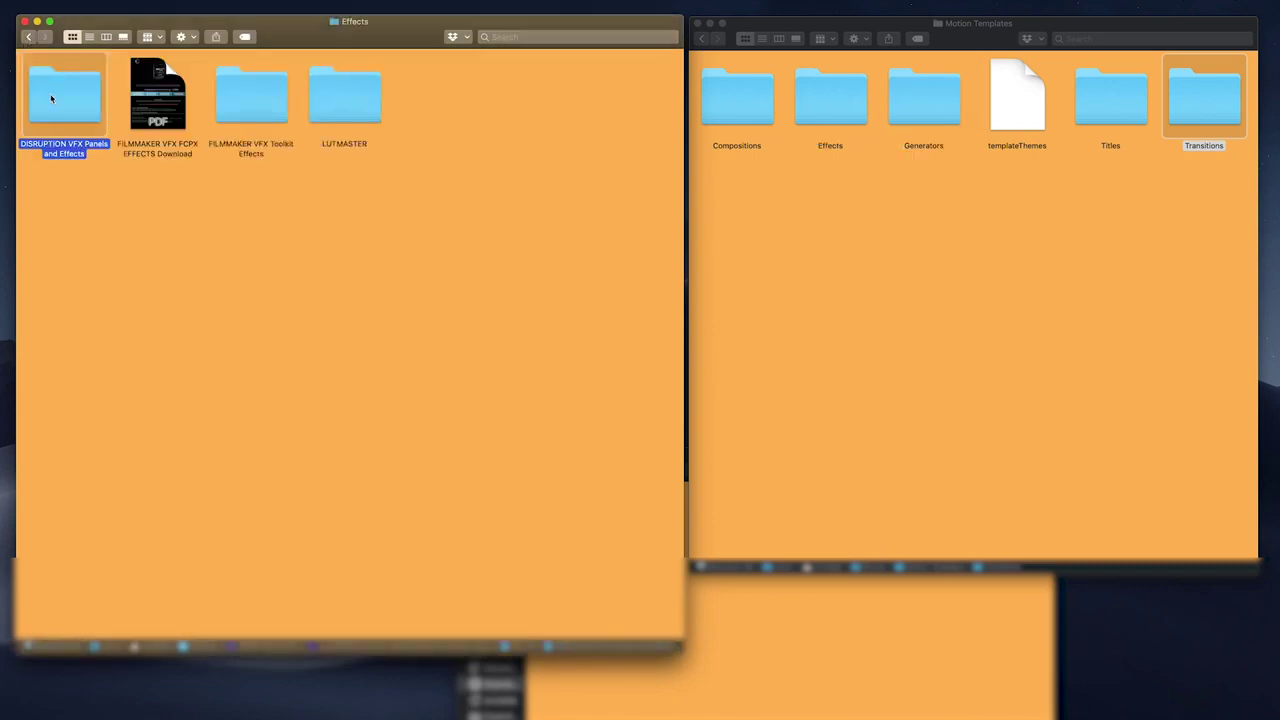
{"action": "left_click", "coordinate": [246, 95], "text": "super"}
{"action": "left_click", "coordinate": [349, 110], "text": "super"}
{"action": "left_click_drag", "start_coordinate": [349, 110], "coordinate": [844, 106]}
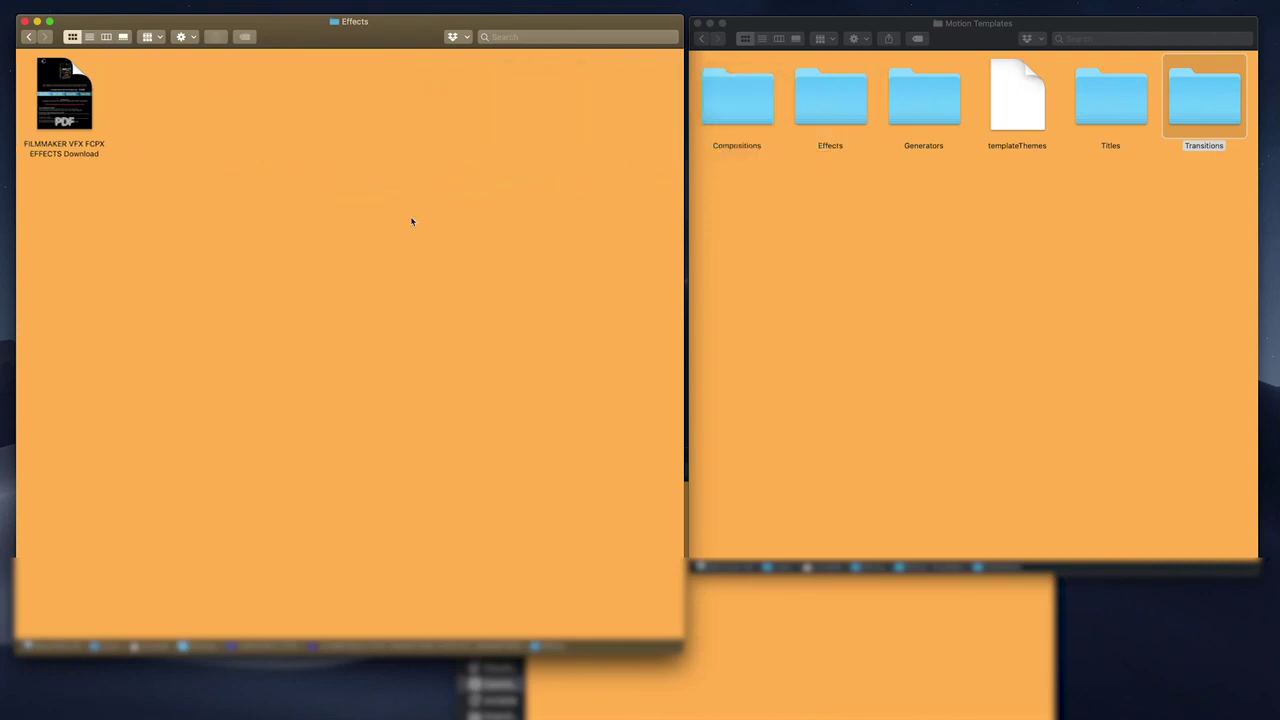
{"action": "left_click", "coordinate": [29, 37]}
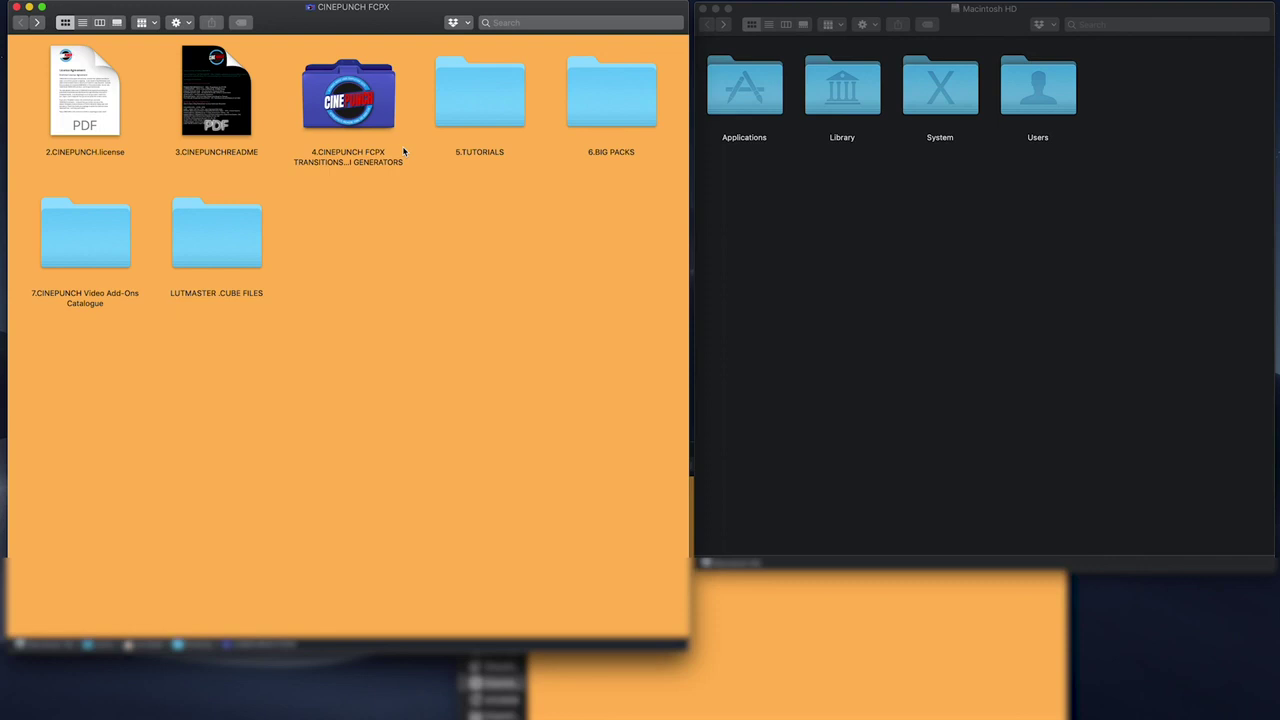
Open 4.CINEPUNCH, review its Effects, Generators and Transitions folders, and select Applications
{"action": "left_click", "coordinate": [376, 116]}
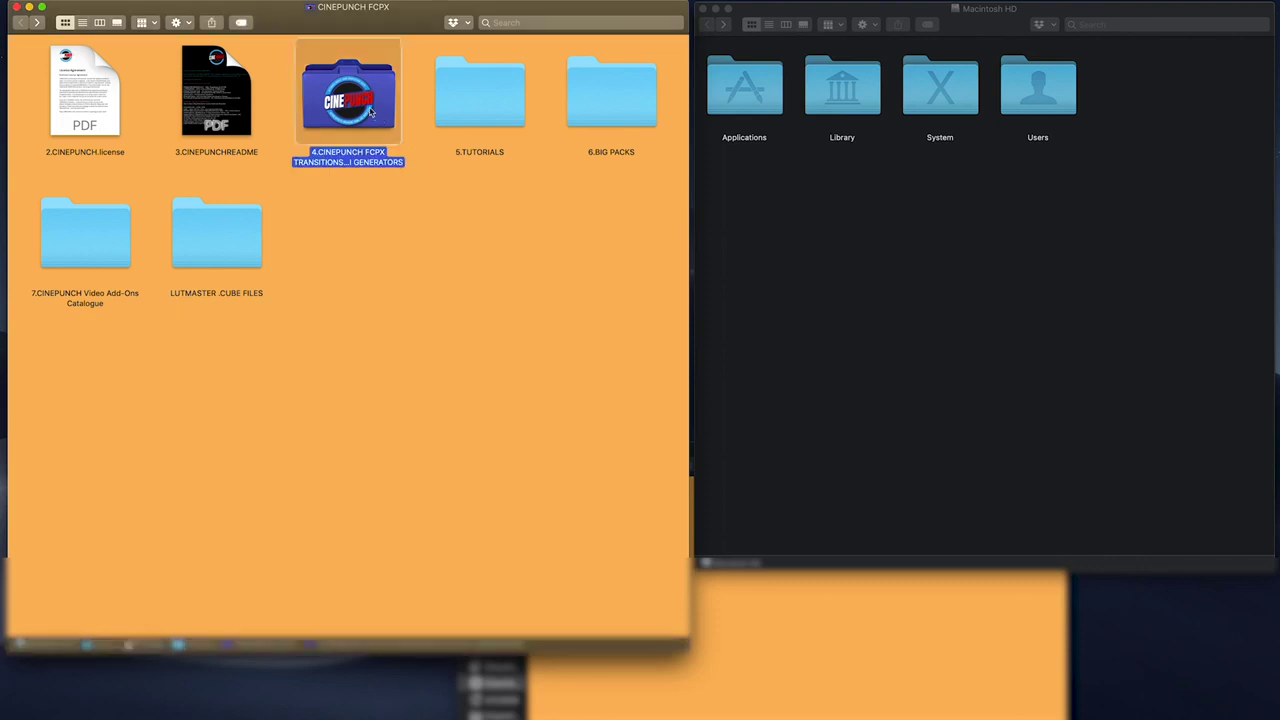
{"action": "double_click", "coordinate": [368, 106]}
{"action": "left_click", "coordinate": [92, 80]}
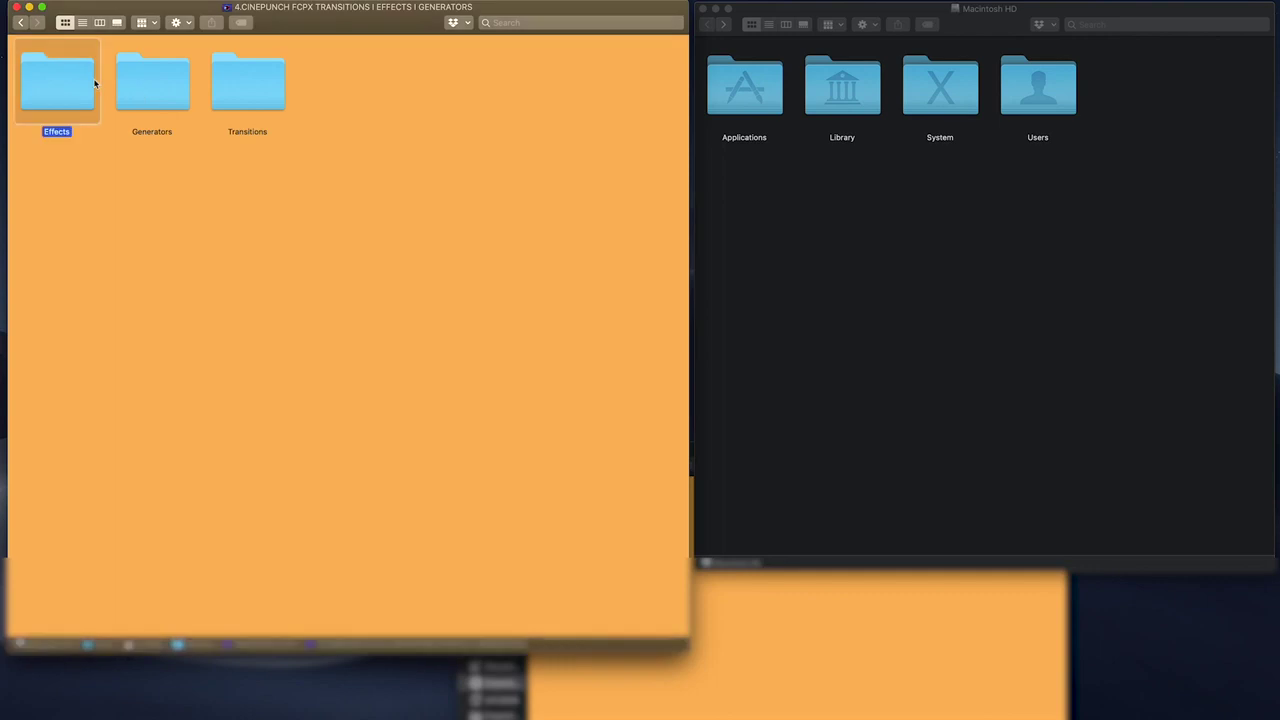
{"action": "left_click", "coordinate": [157, 80]}
{"action": "left_click", "coordinate": [276, 91]}
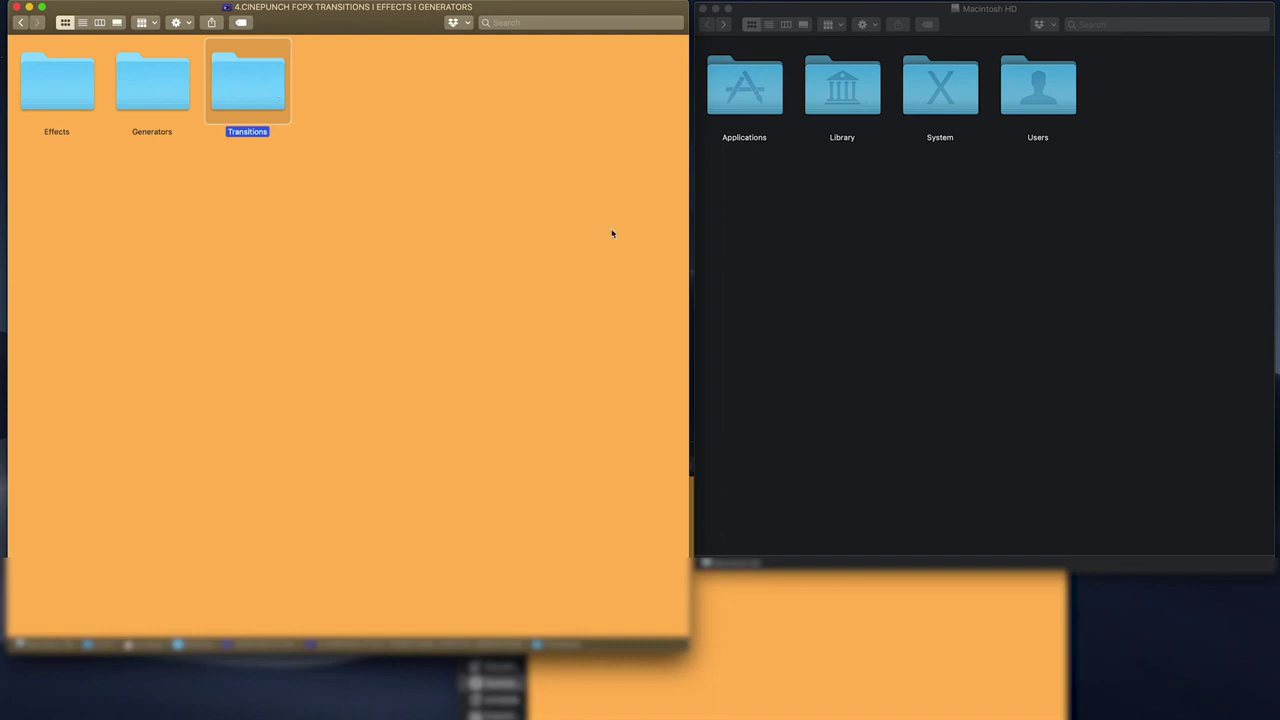
{"action": "left_click", "coordinate": [757, 91]}
Show the package contents of Final Cut Pro from the Applications folder
{"action": "double_click", "coordinate": [754, 86]}
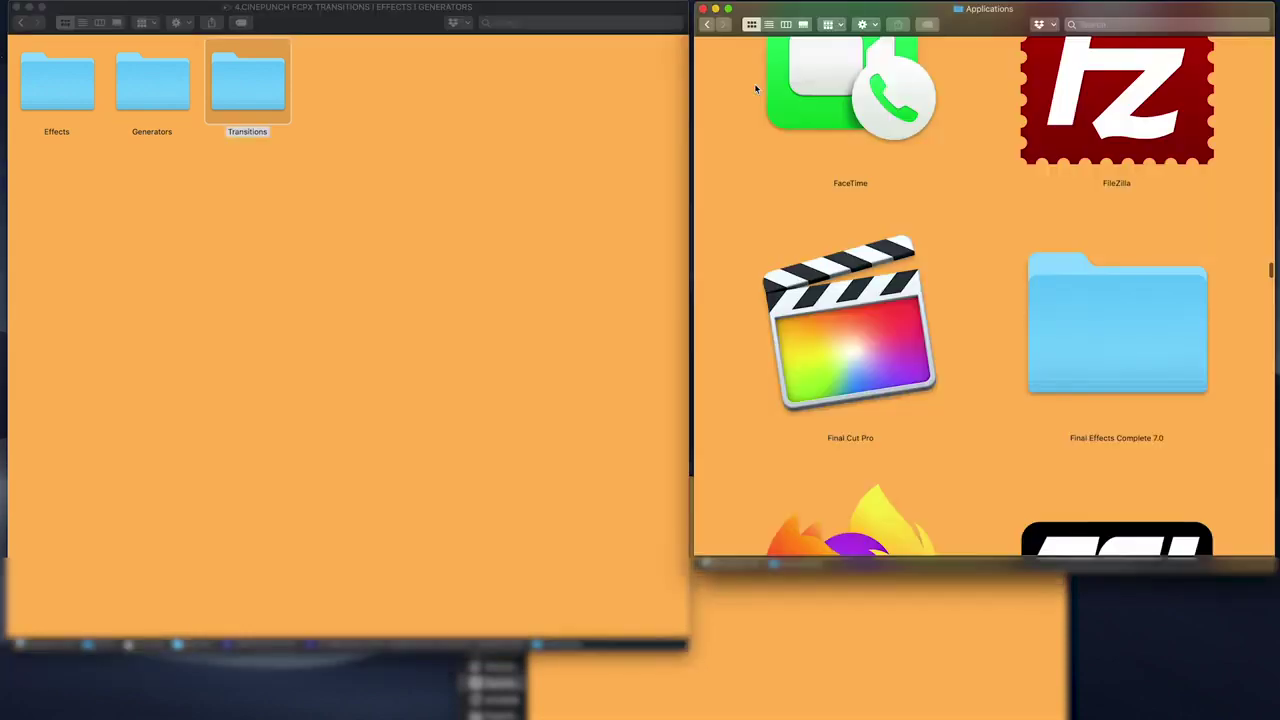
{"action": "left_click", "coordinate": [828, 354]}
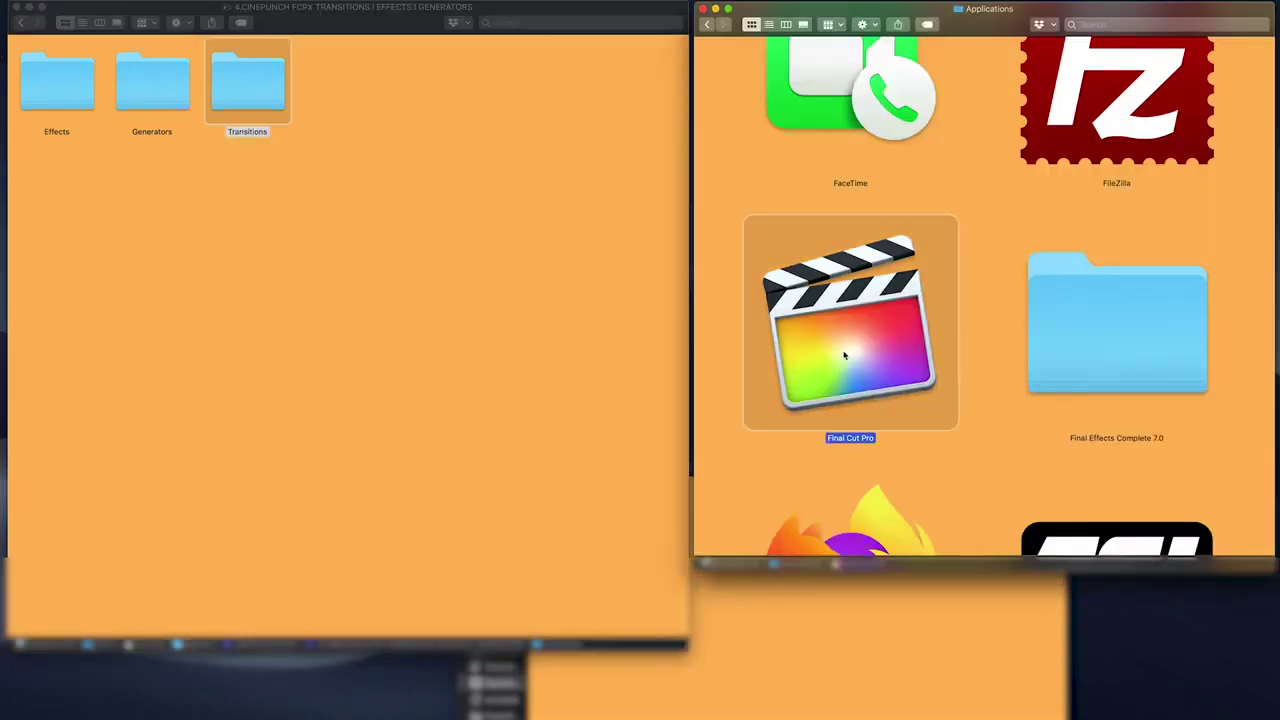
{"action": "right_click", "coordinate": [845, 354]}
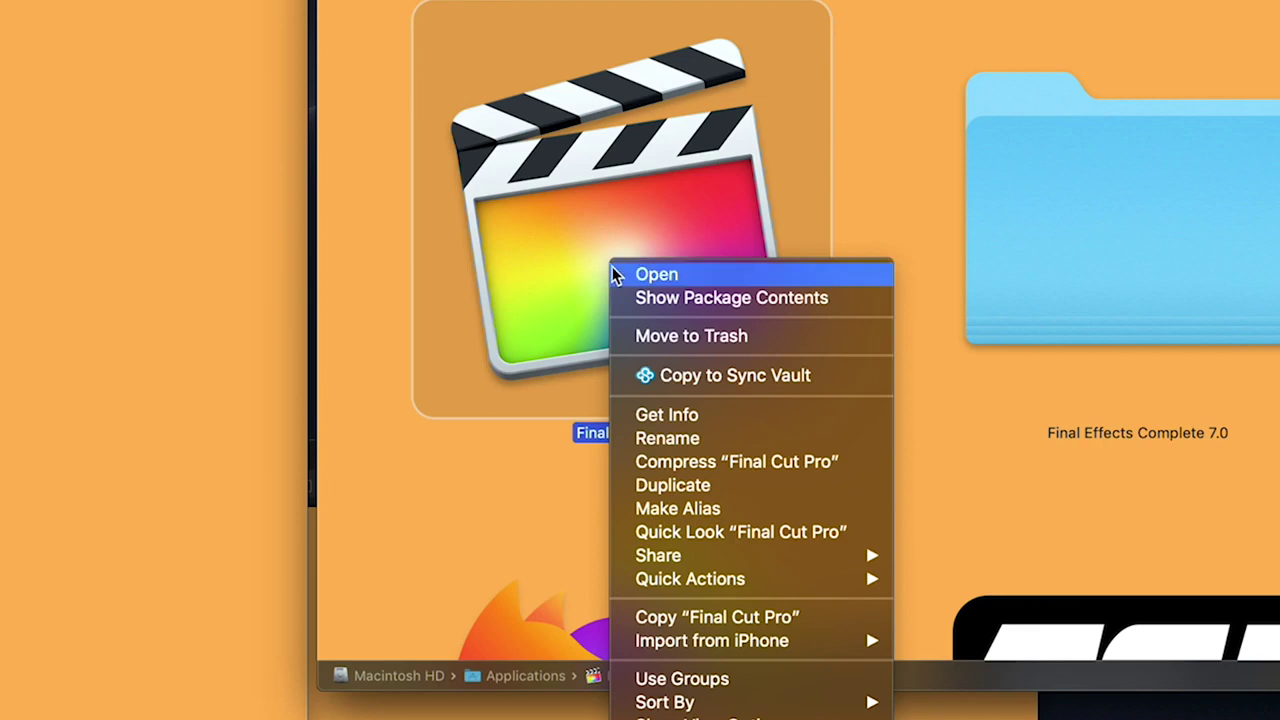
{"action": "left_click", "coordinate": [641, 304]}
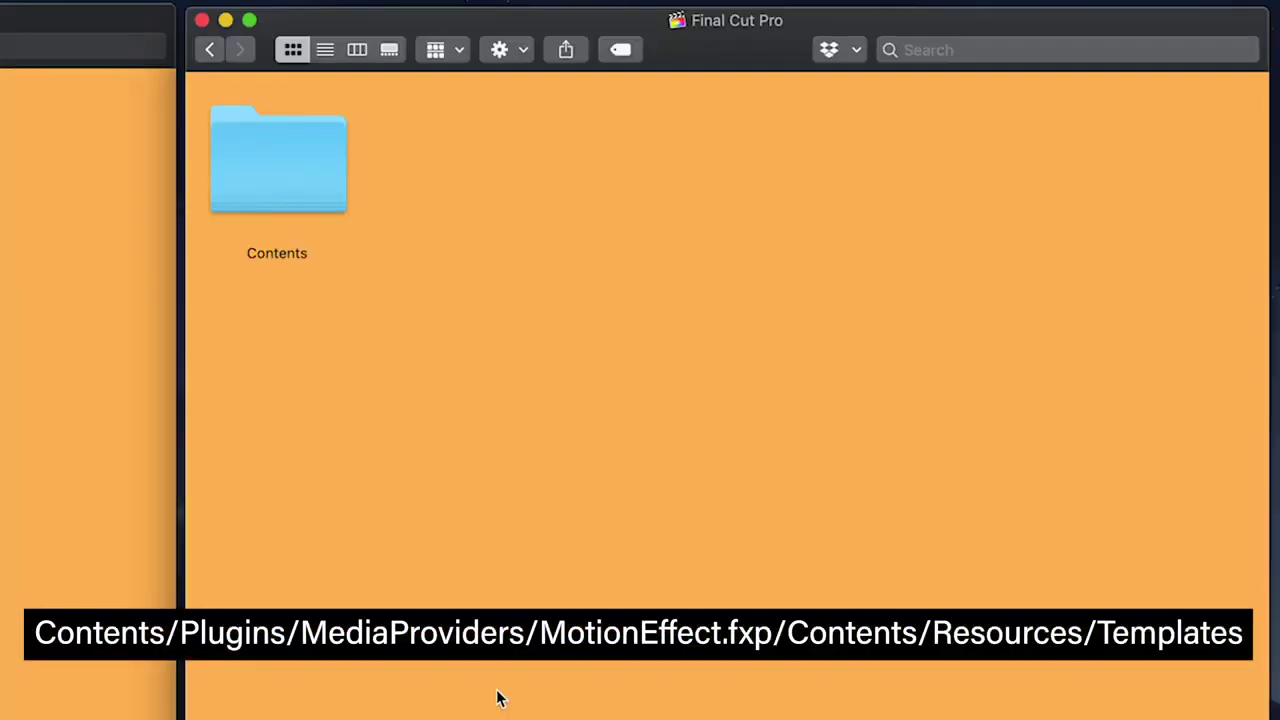
Drill into Contents/PlugIns/MediaProviders/MotionEffect.fxp/Contents/Resources/Templates
{"action": "double_click", "coordinate": [316, 185]}
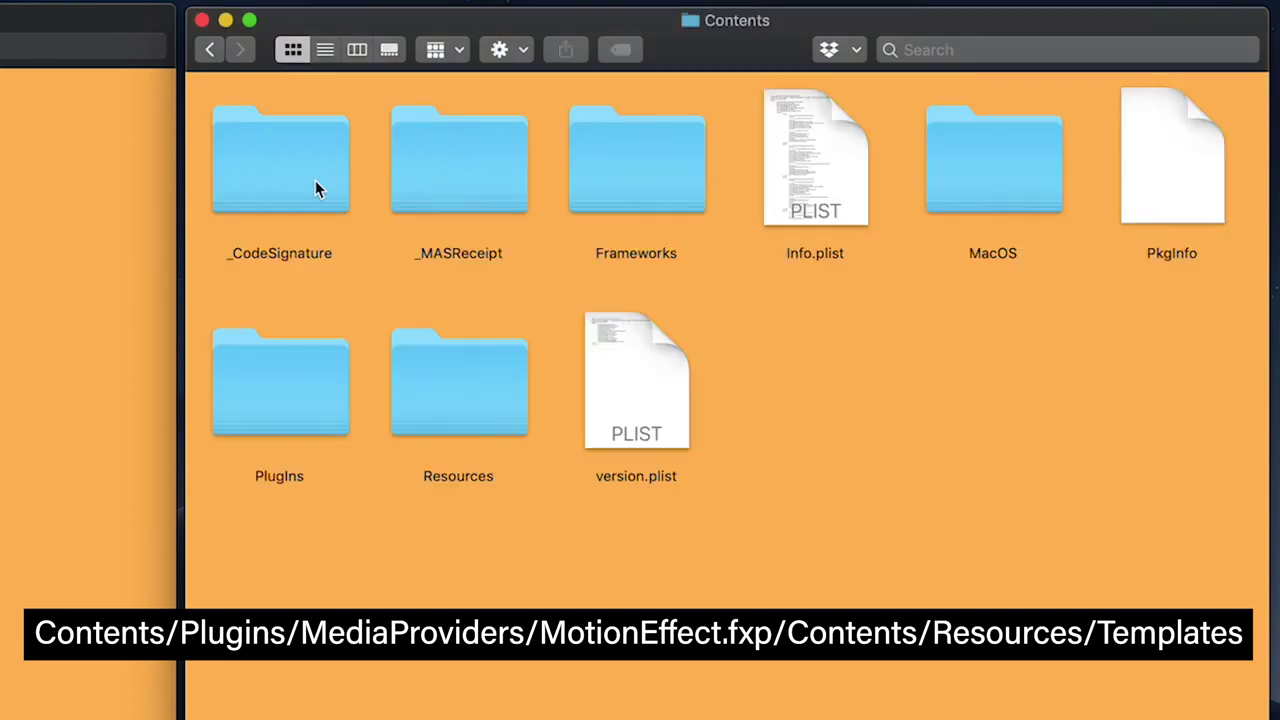
{"action": "left_click", "coordinate": [313, 368]}
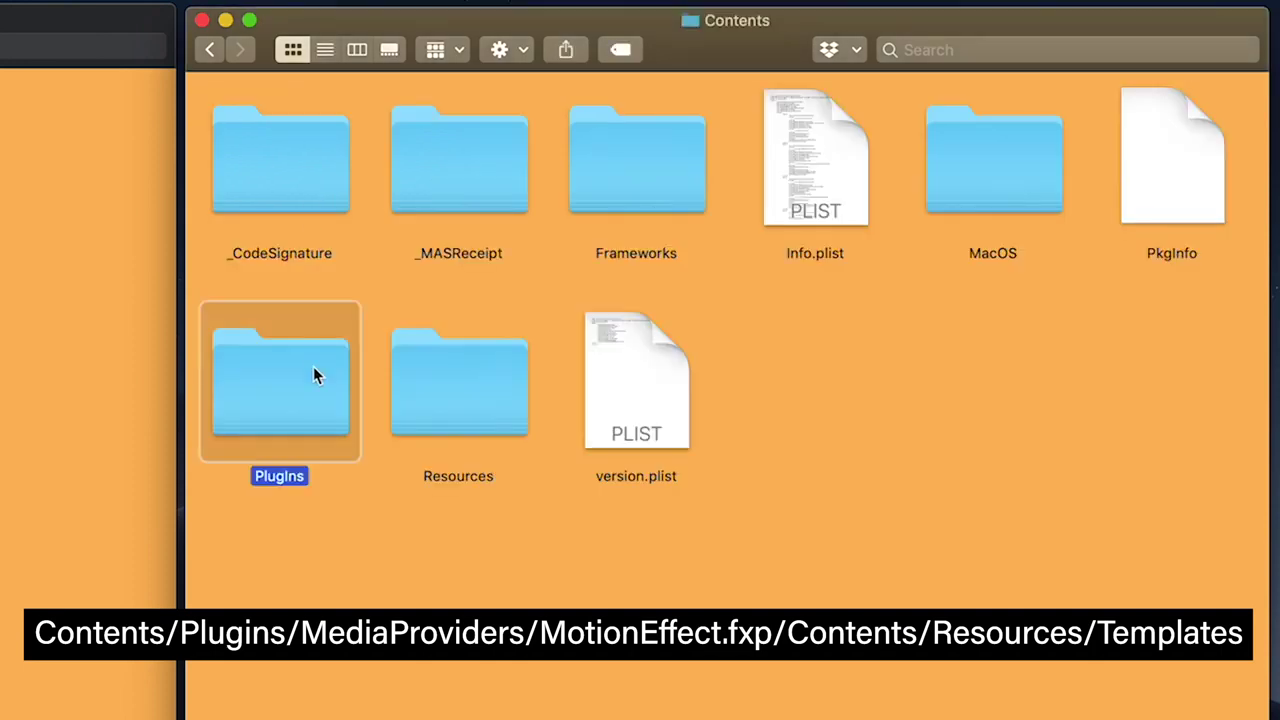
{"action": "double_click", "coordinate": [313, 368]}
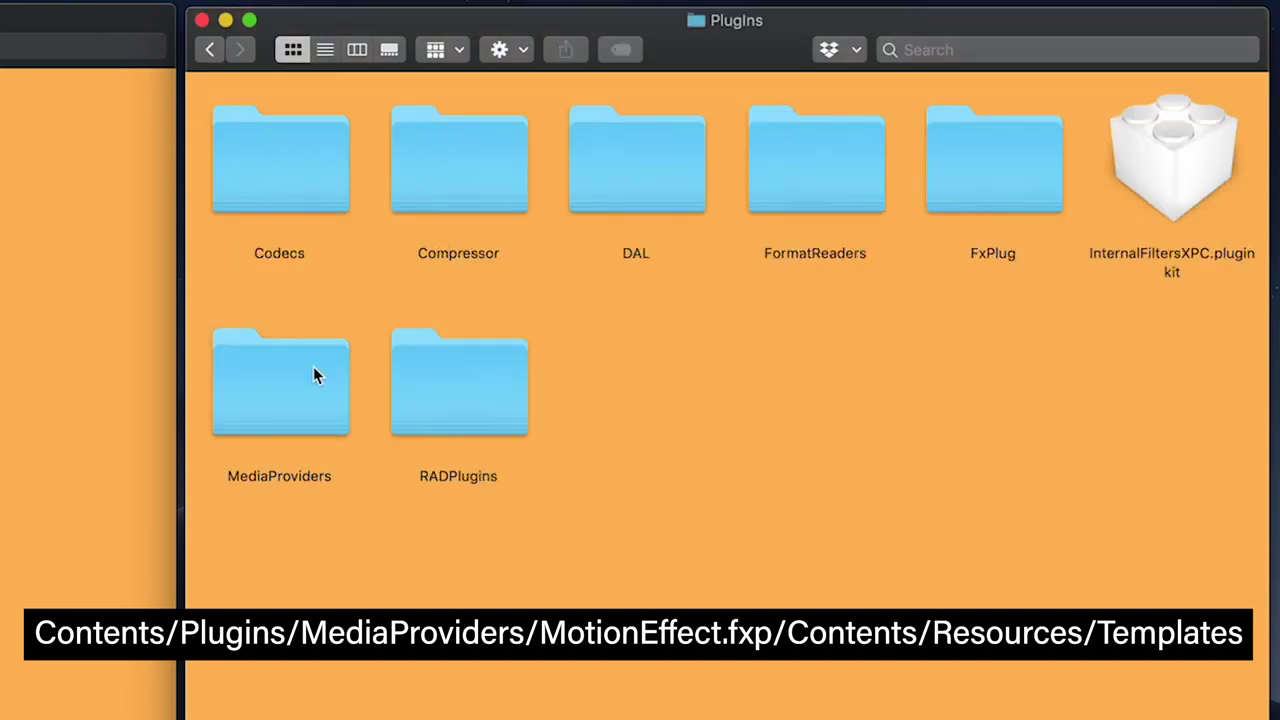
{"action": "left_click", "coordinate": [309, 364]}
{"action": "double_click", "coordinate": [308, 377]}
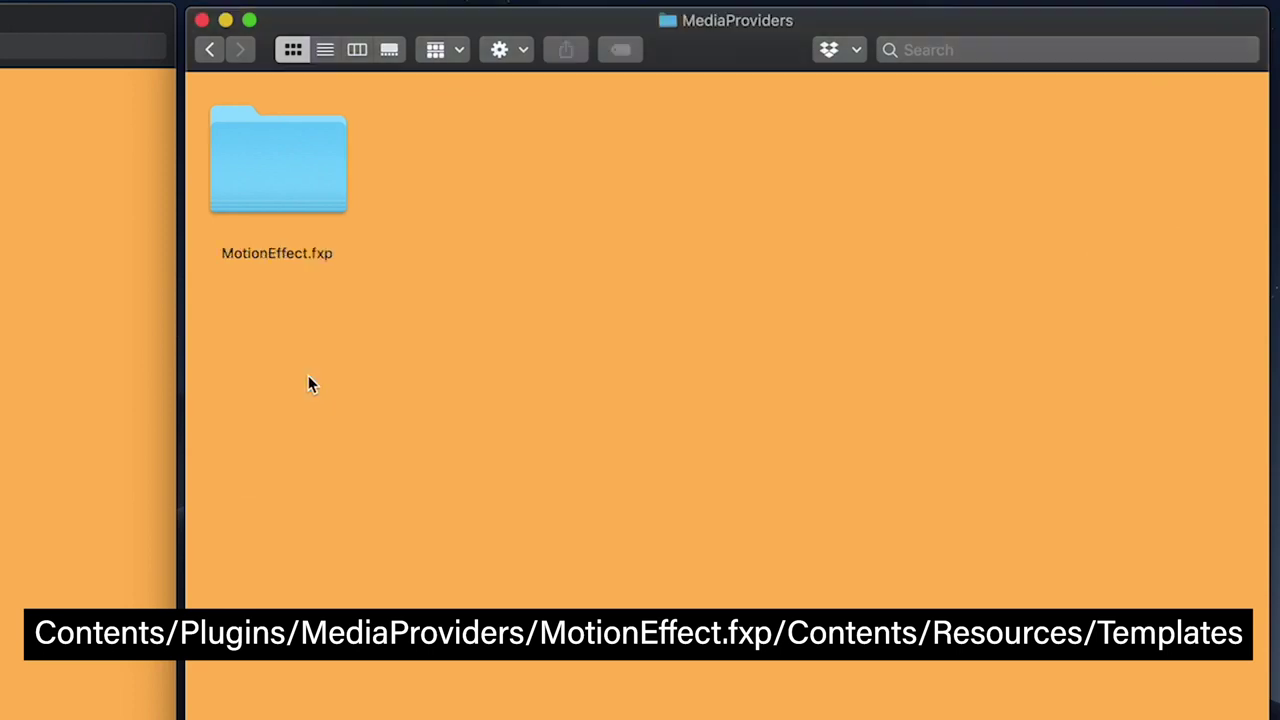
{"action": "left_click", "coordinate": [303, 173]}
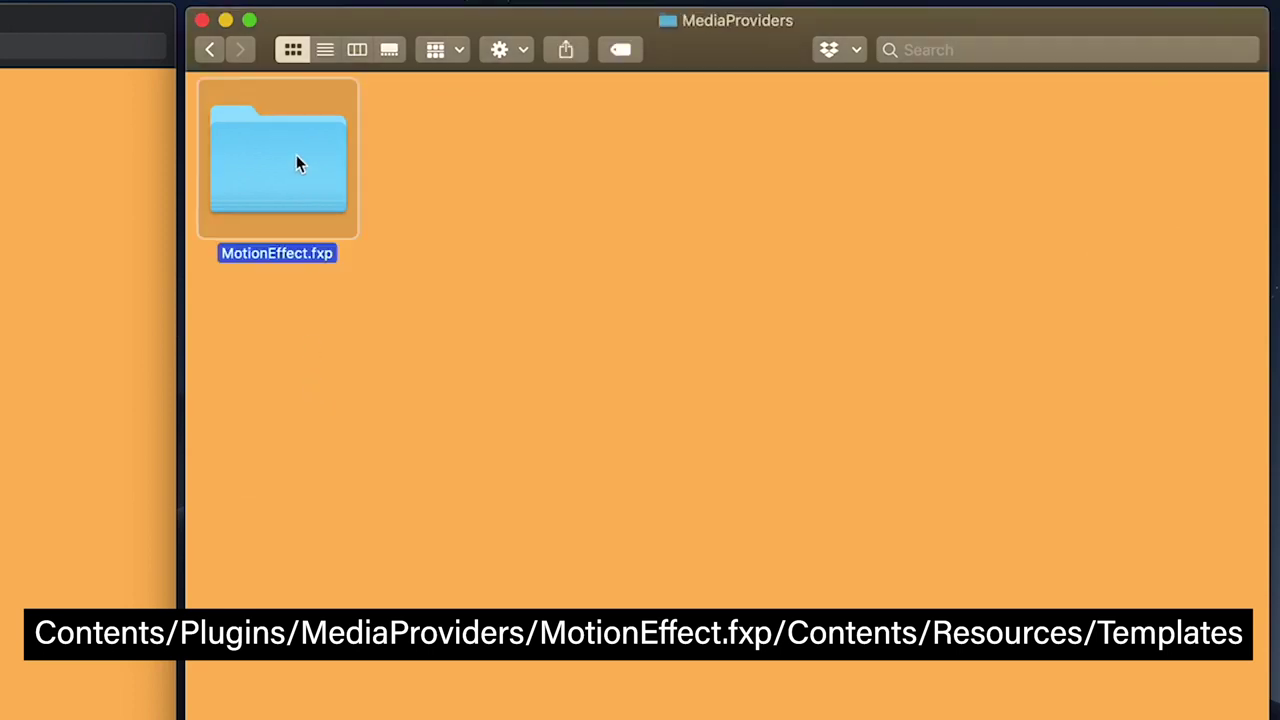
{"action": "double_click", "coordinate": [296, 163]}
{"action": "double_click", "coordinate": [297, 160]}
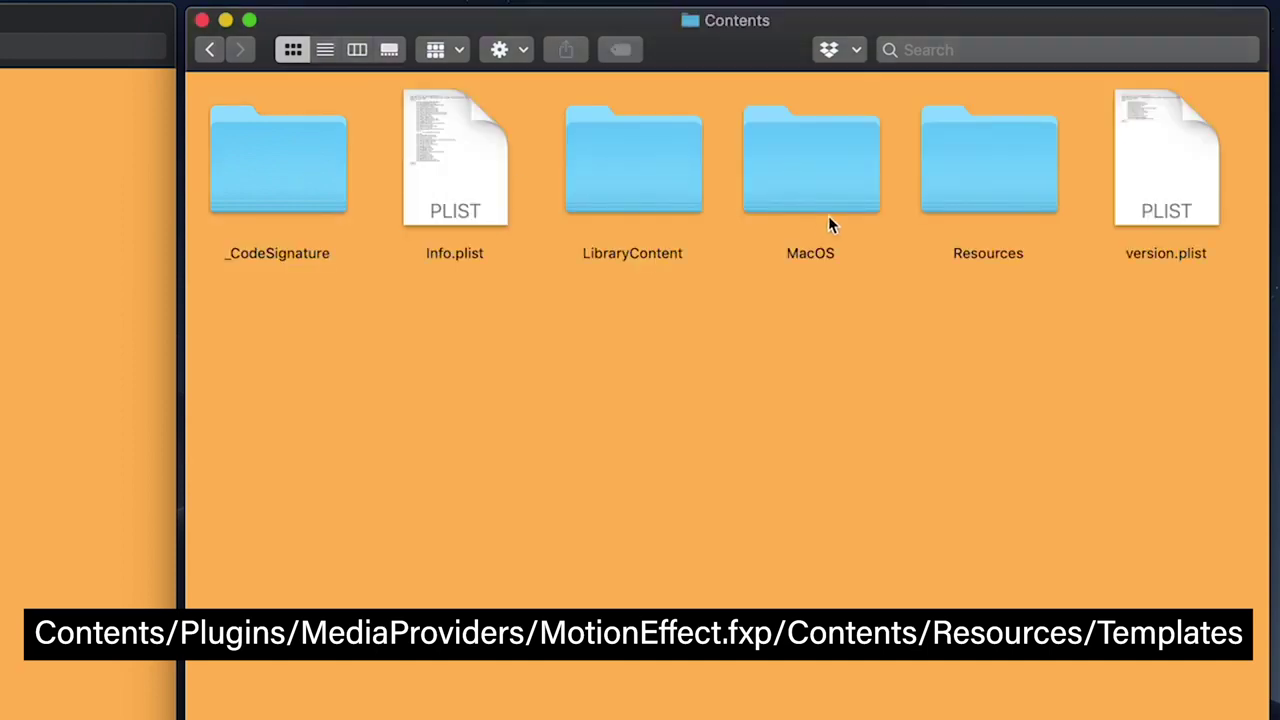
{"action": "left_click", "coordinate": [962, 158]}
{"action": "double_click", "coordinate": [962, 158]}
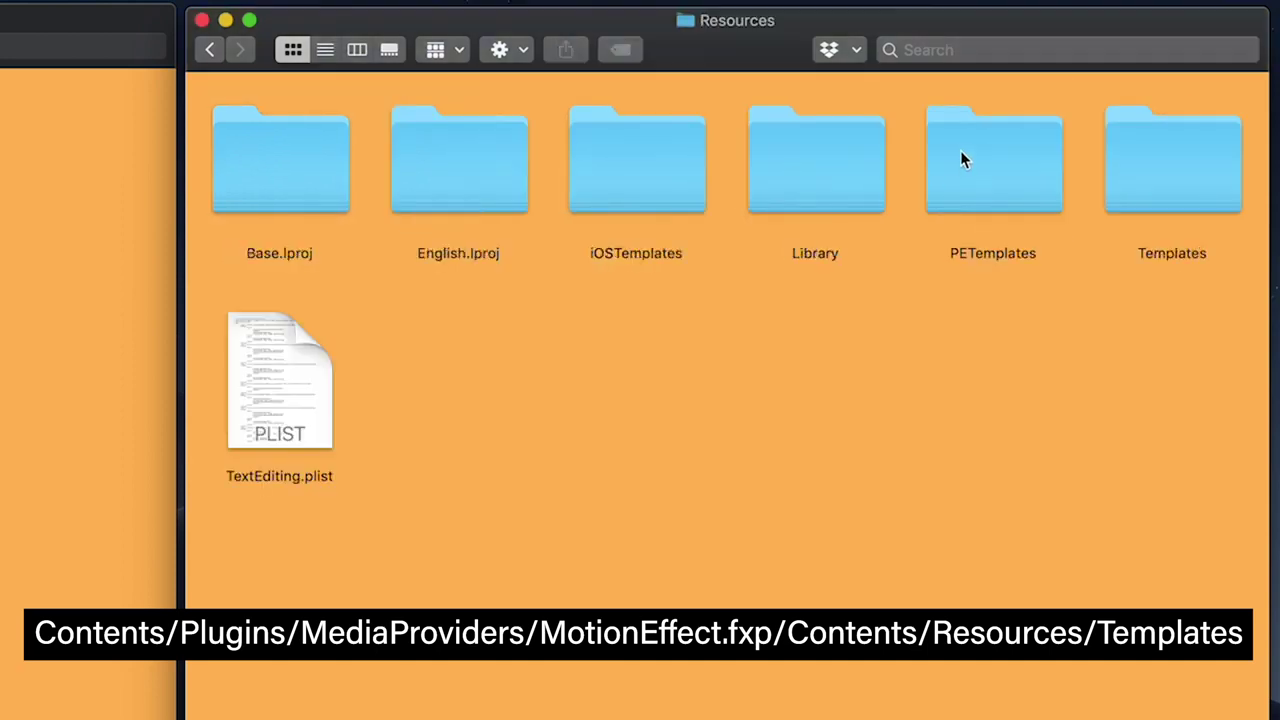
{"action": "left_click", "coordinate": [1207, 186]}
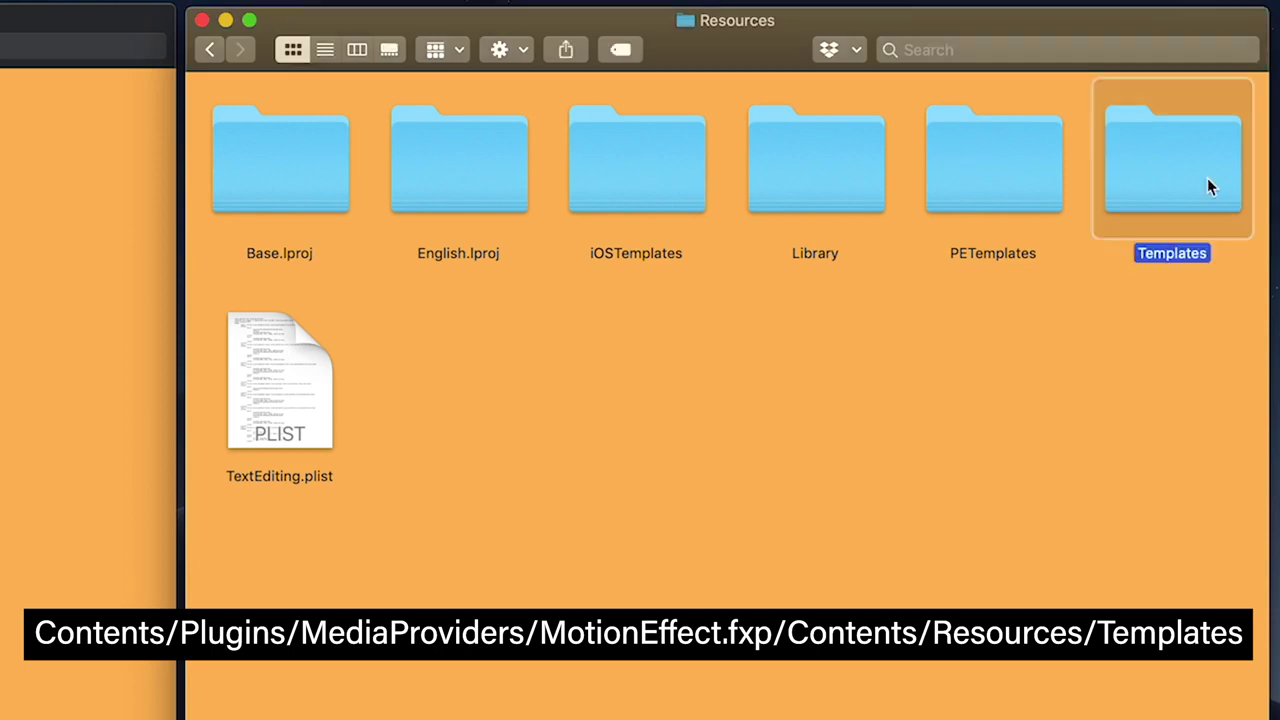
{"action": "double_click", "coordinate": [1193, 171]}
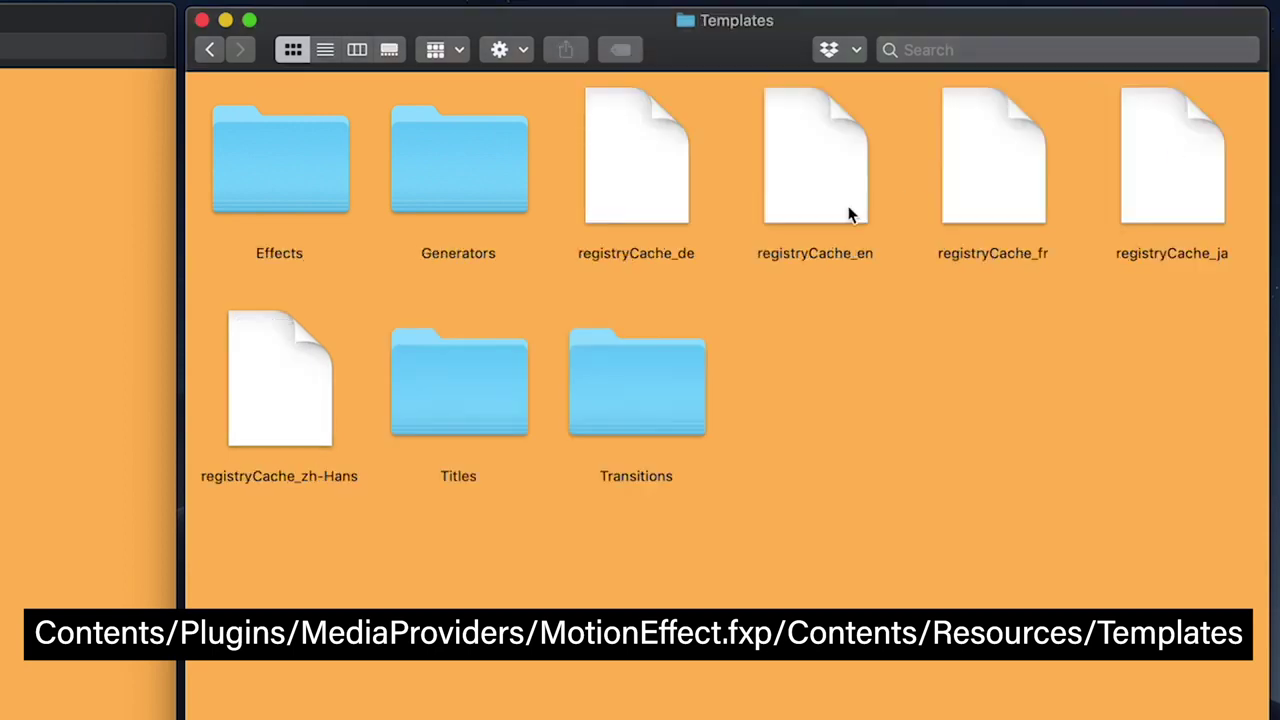
Point out the Templates folder's Effects, Generators and Transitions folders
{"action": "left_click", "coordinate": [294, 155]}
{"action": "left_click", "coordinate": [455, 185]}
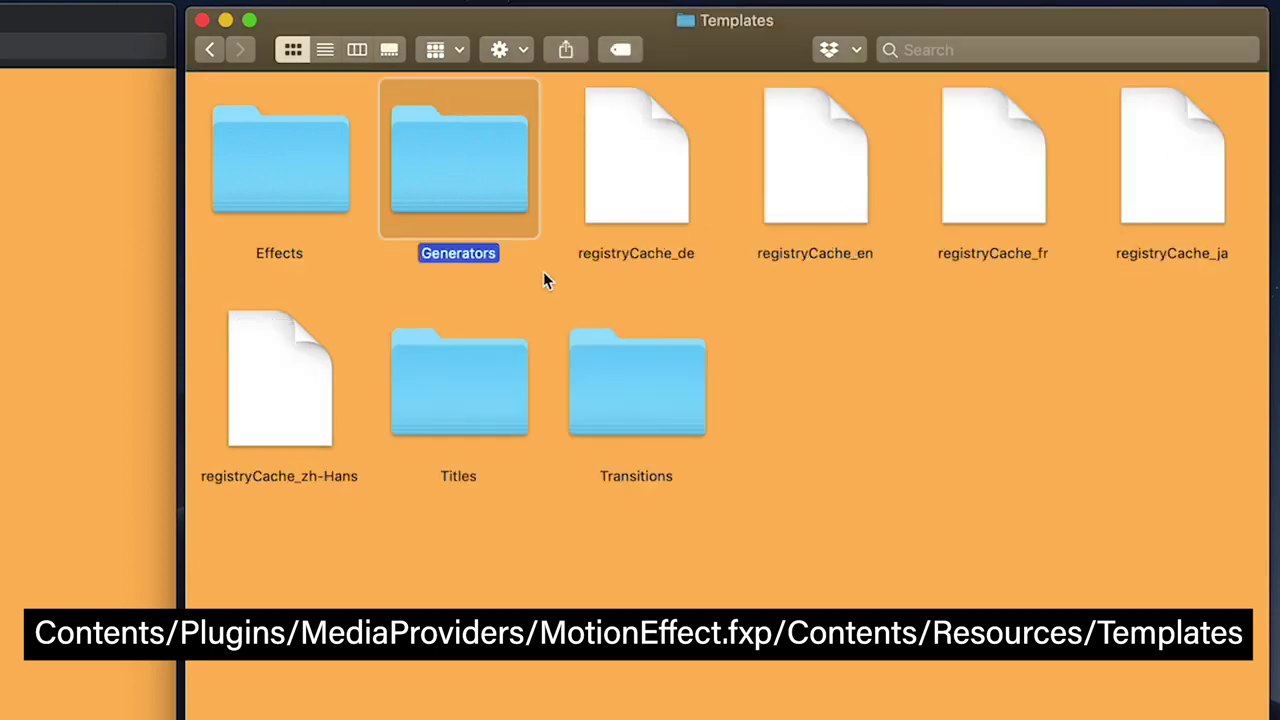
{"action": "left_click", "coordinate": [619, 401]}
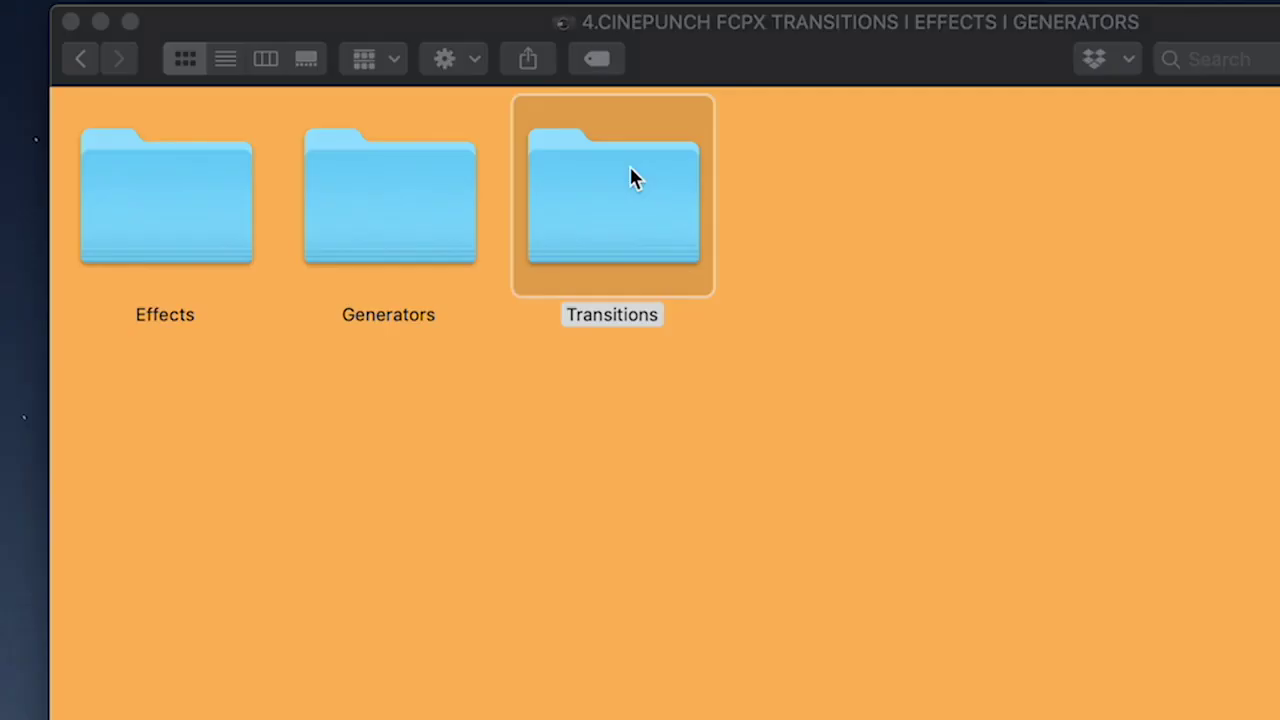
Copy TRANSITIONPUNCH 5.0 into the Templates Transitions folder
{"action": "double_click", "coordinate": [255, 72]}
{"action": "left_click", "coordinate": [71, 88]}
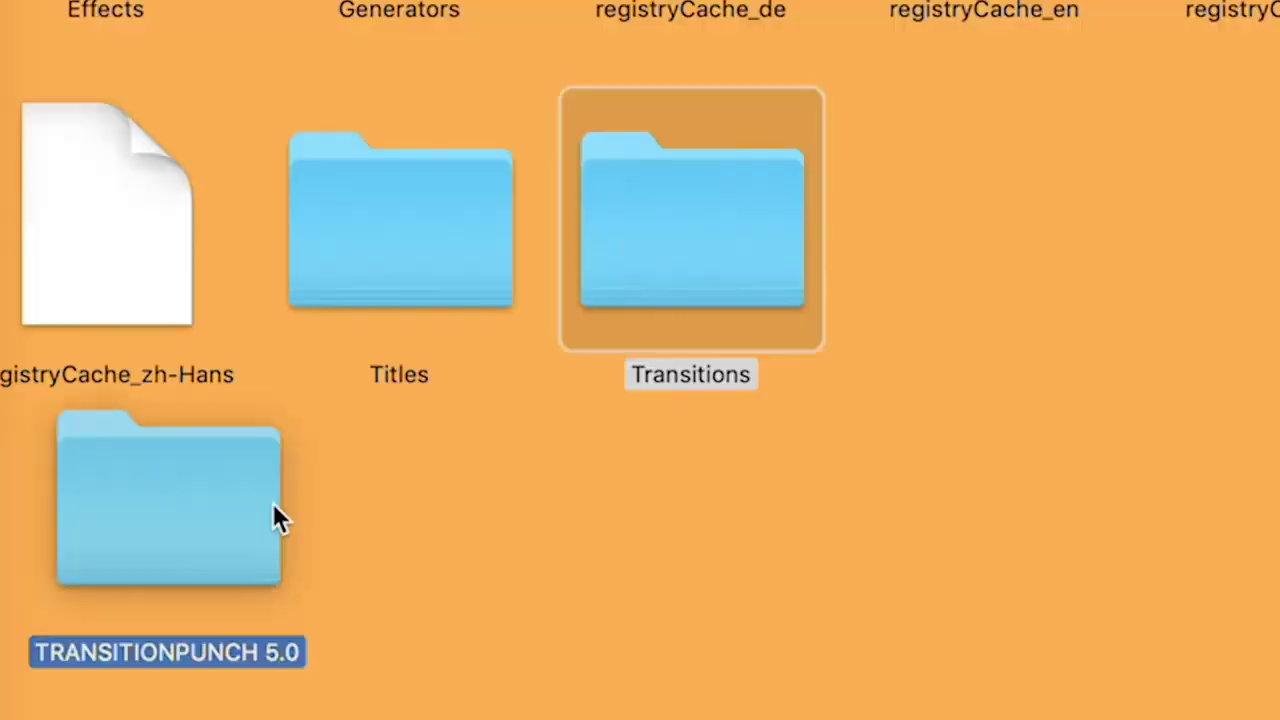
{"action": "left_click_drag", "start_coordinate": [273, 503], "coordinate": [707, 246]}
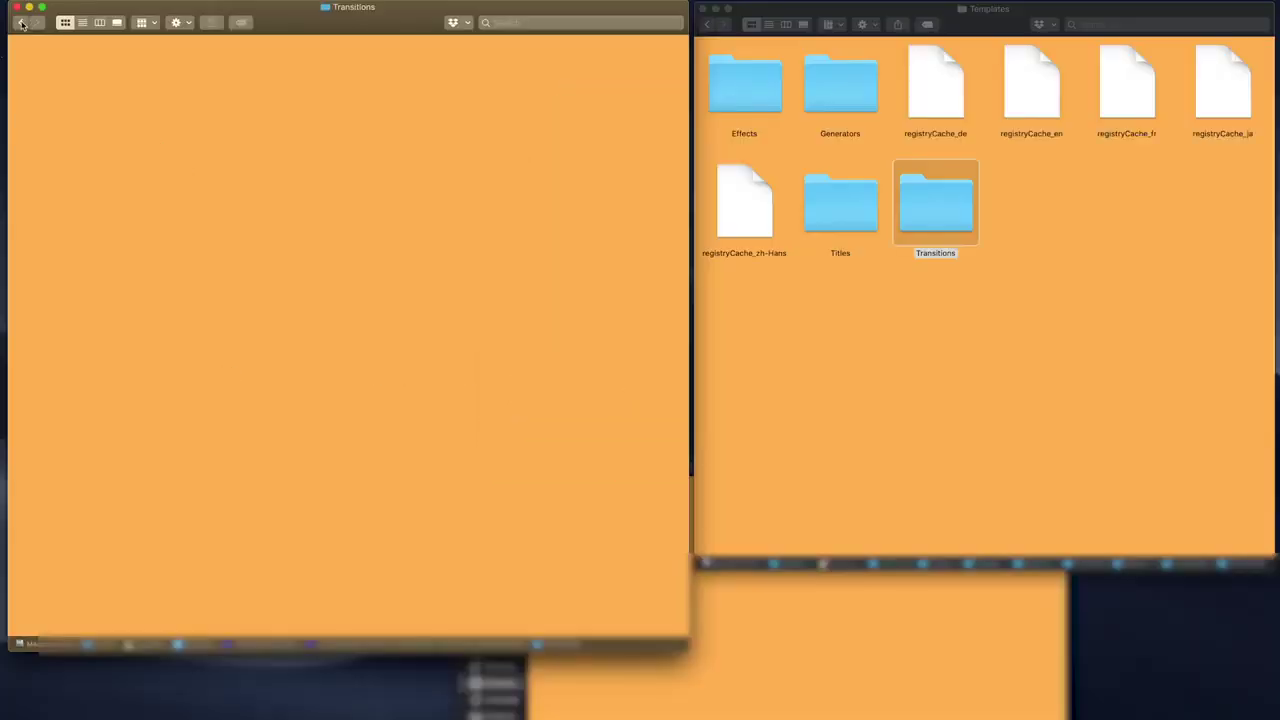
Copy both generator packs into Templates Generators, then open the FILMMAKER Effects download PDF
{"action": "left_click", "coordinate": [21, 23]}
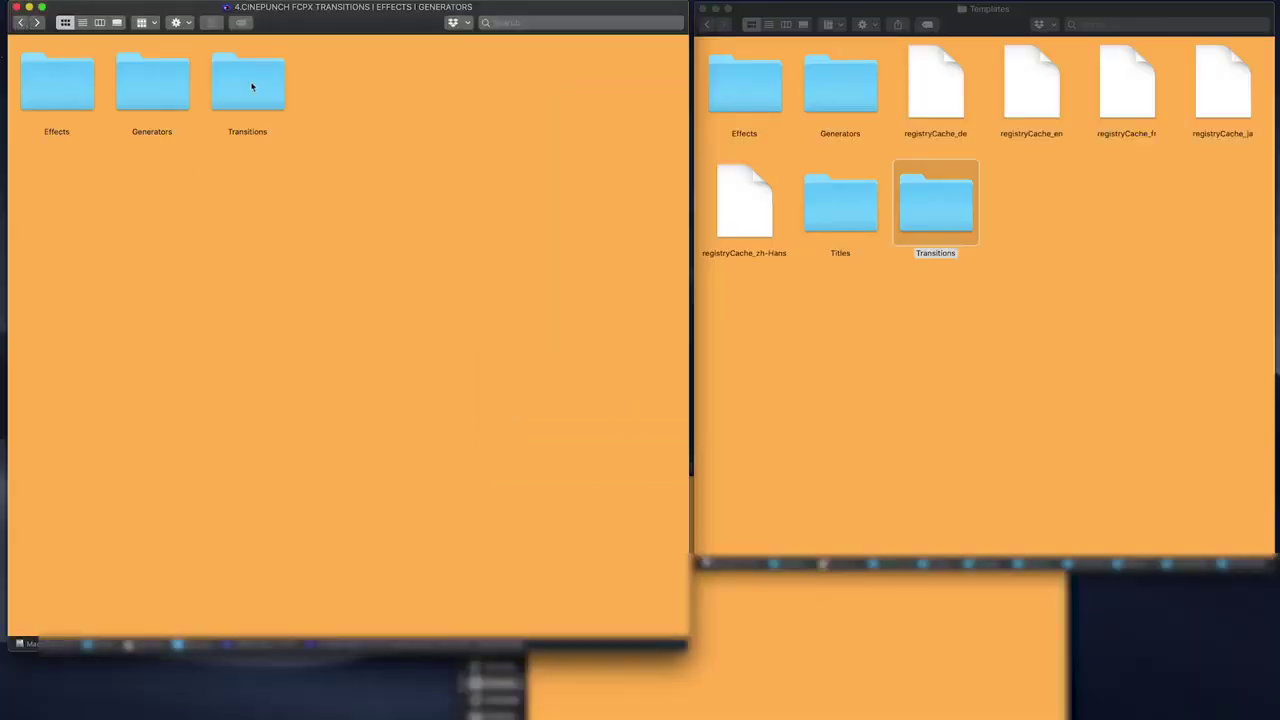
{"action": "double_click", "coordinate": [156, 87]}
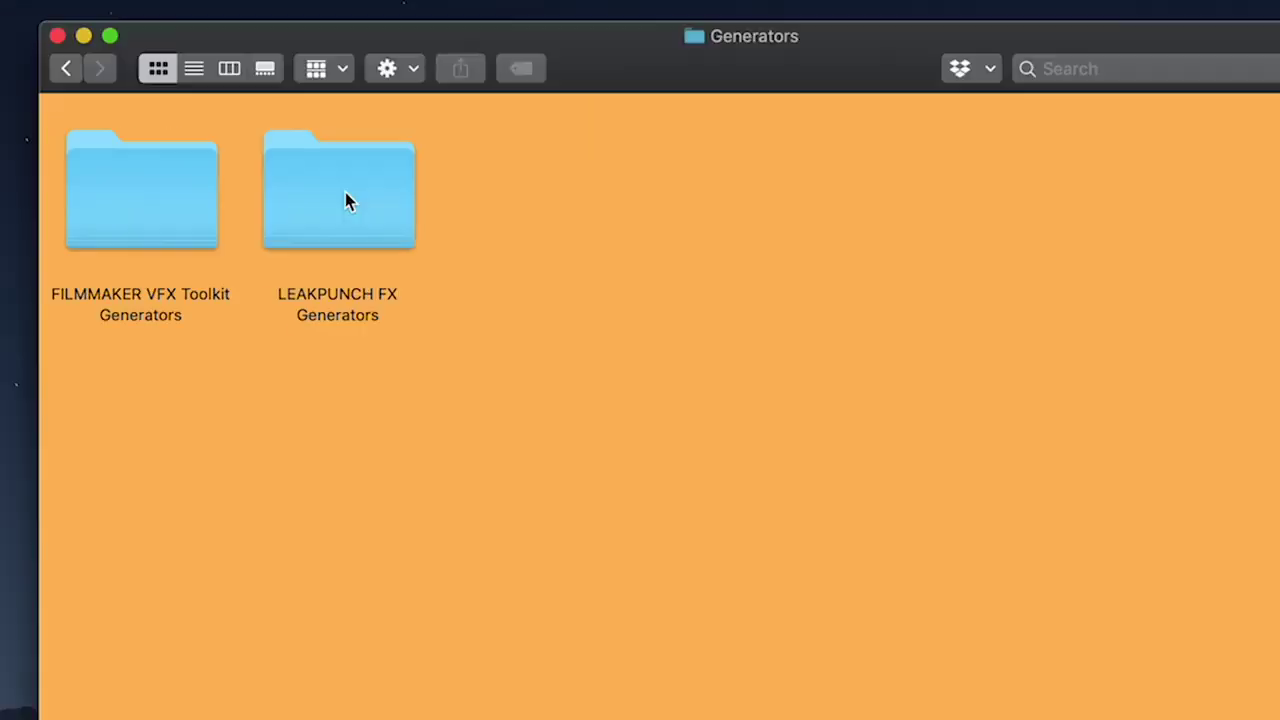
{"action": "left_click", "coordinate": [156, 86]}
{"action": "left_click", "coordinate": [65, 86], "text": "super"}
{"action": "left_click_drag", "start_coordinate": [358, 208], "coordinate": [749, 171]}
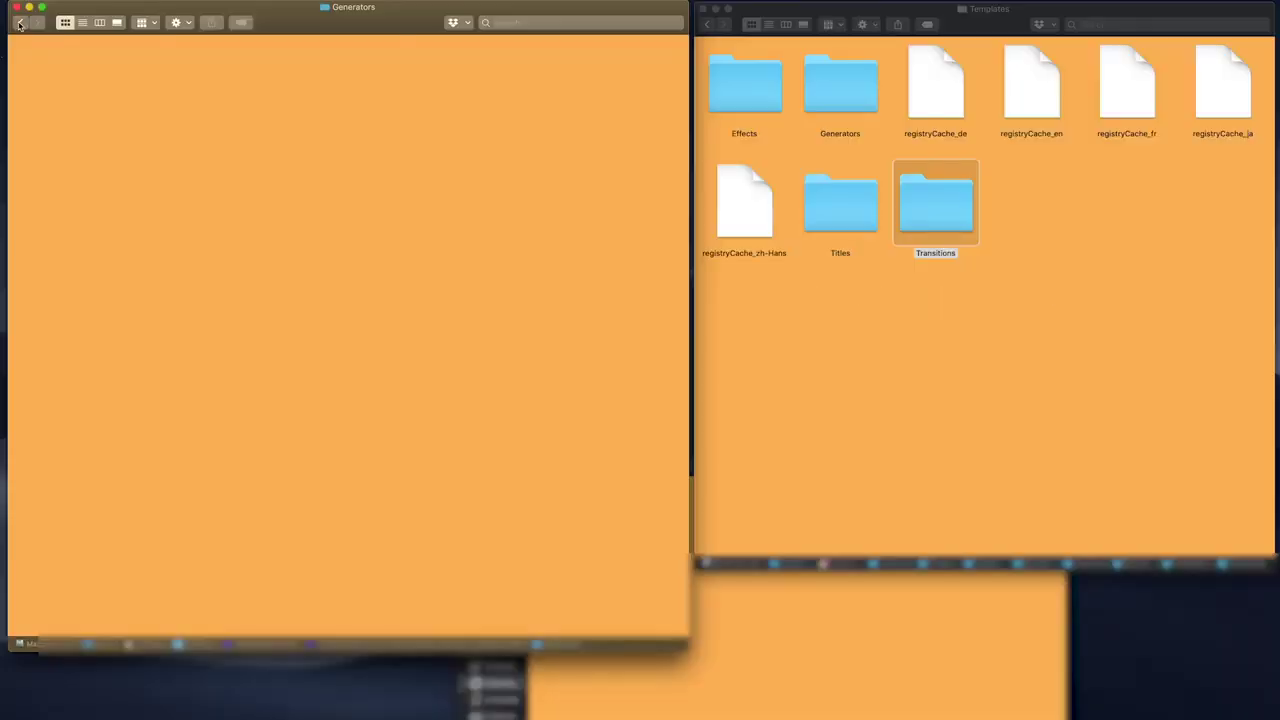
{"action": "left_click", "coordinate": [20, 22]}
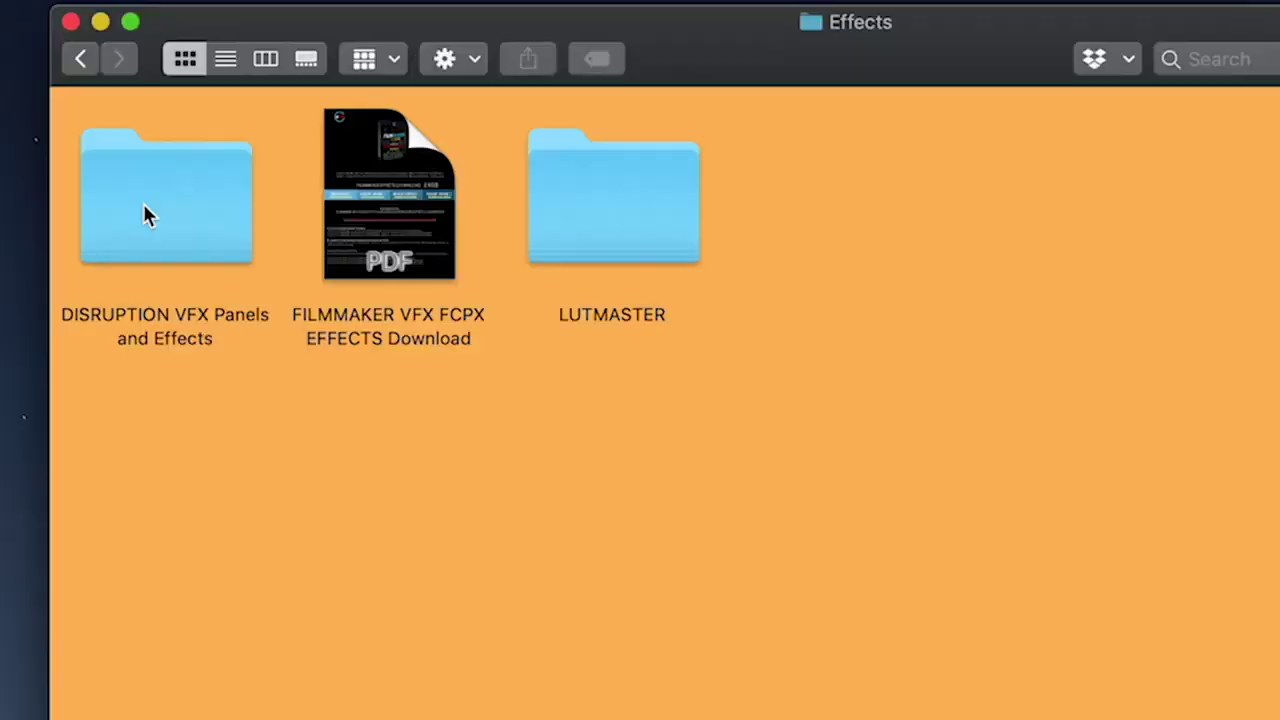
{"action": "double_click", "coordinate": [431, 226]}
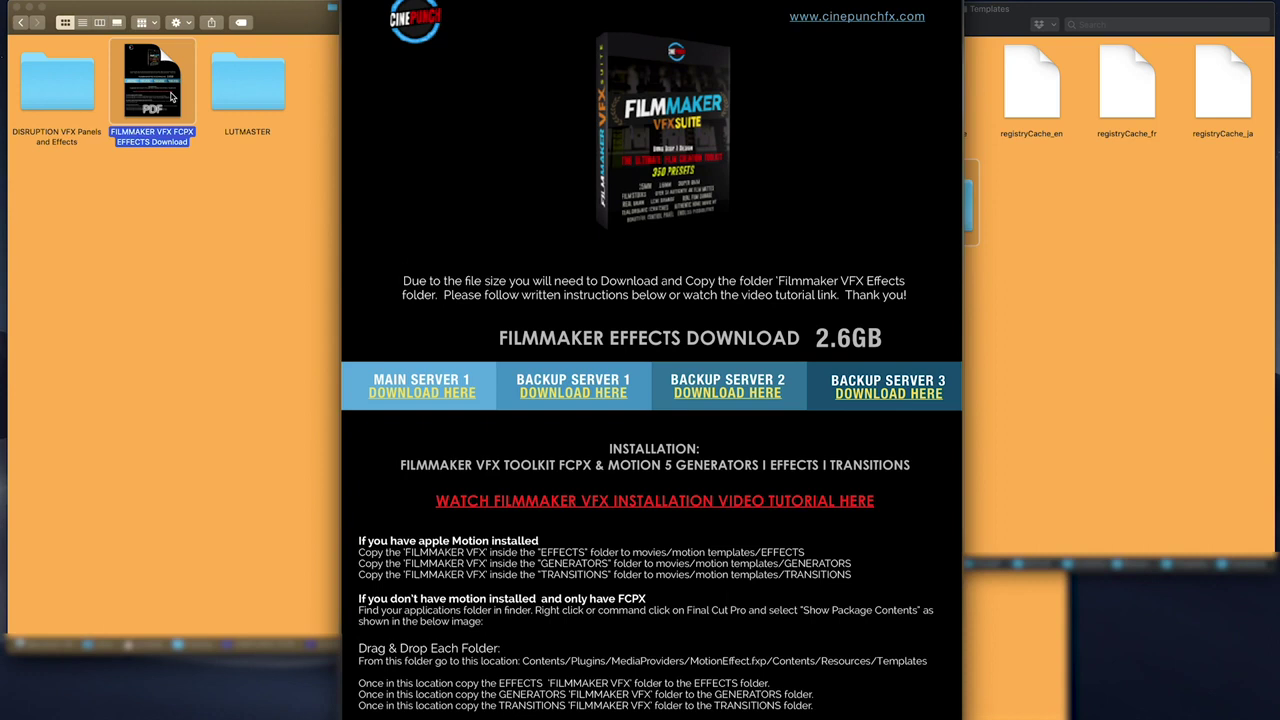
Close the PDF instructions and move FILMMAKER VFX Toolkit Effects from Downloads into the Effects folder
{"action": "key", "text": "space"}
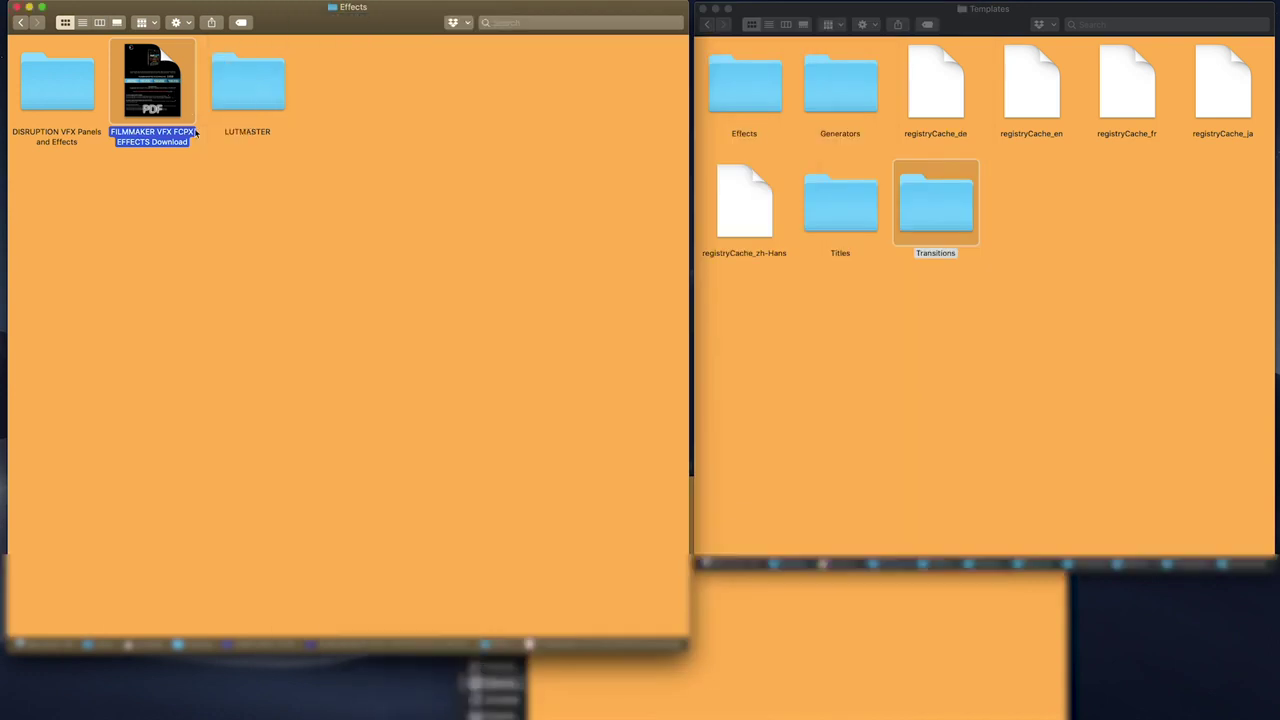
{"action": "key", "text": "alt+super+l"}
{"action": "left_click_drag", "start_coordinate": [596, 528], "coordinate": [488, 301]}
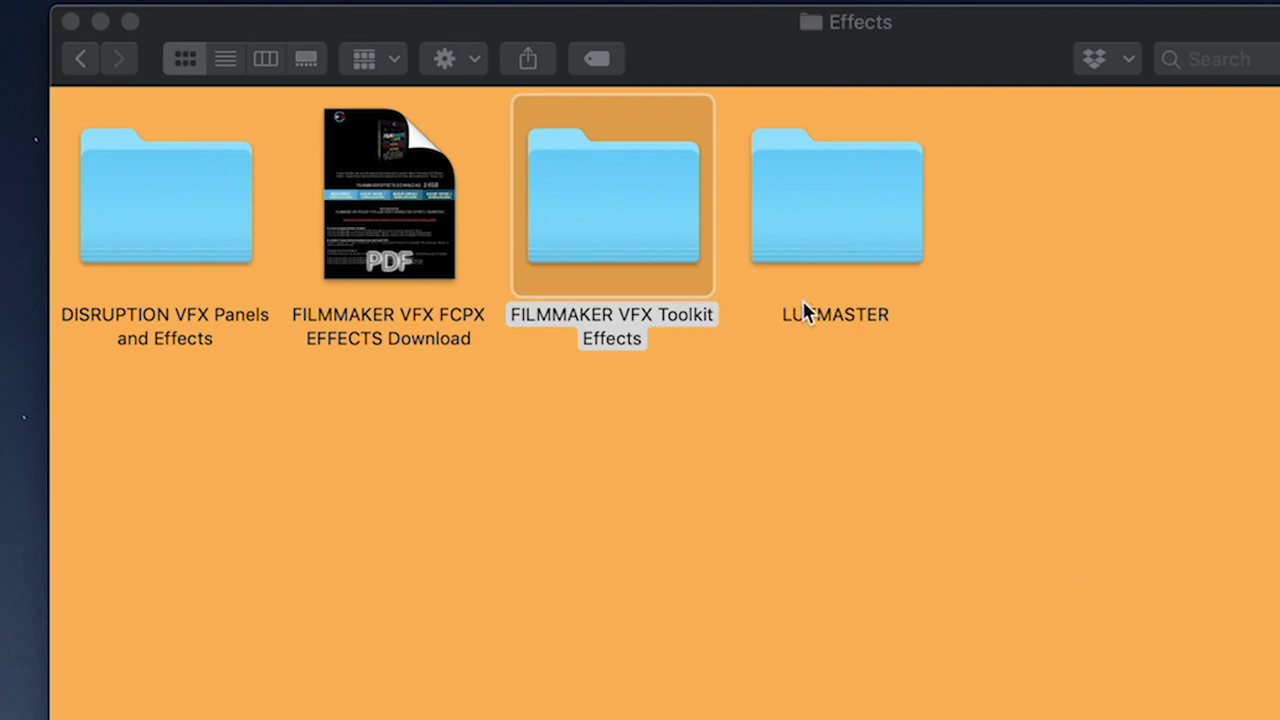
Copy FILMMAKER VFX Toolkit Effects, LUTMASTER and DISRUPTION VFX Panels and Effects into Templates/Effects
{"action": "left_click", "coordinate": [604, 195]}
{"action": "left_click", "coordinate": [813, 214], "text": "super"}
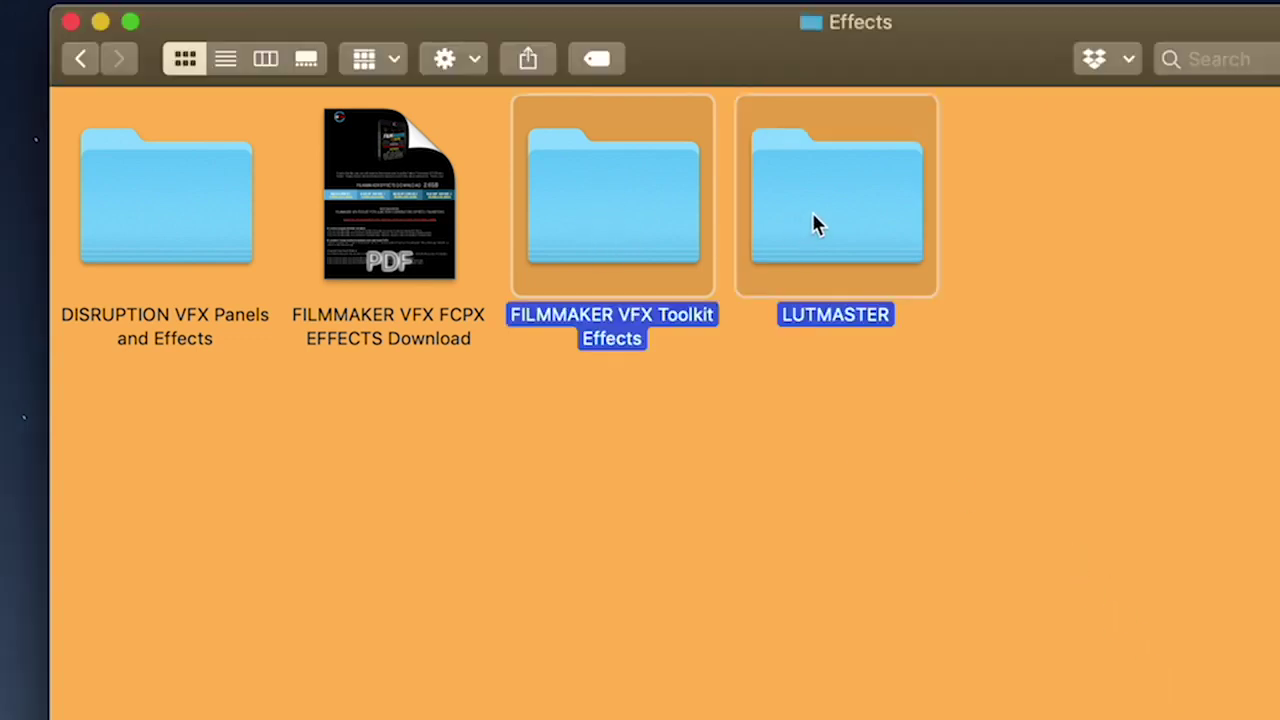
{"action": "left_click", "coordinate": [234, 191], "text": "super"}
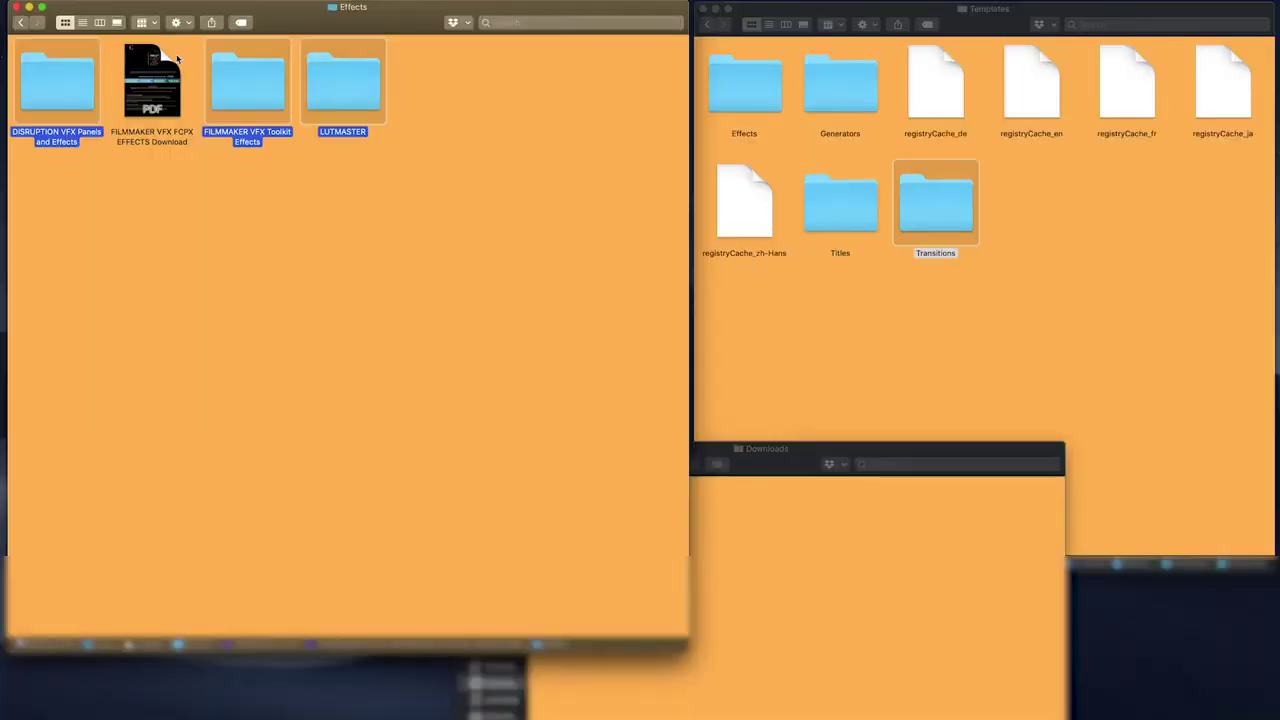
{"action": "left_click_drag", "start_coordinate": [366, 93], "coordinate": [759, 98]}
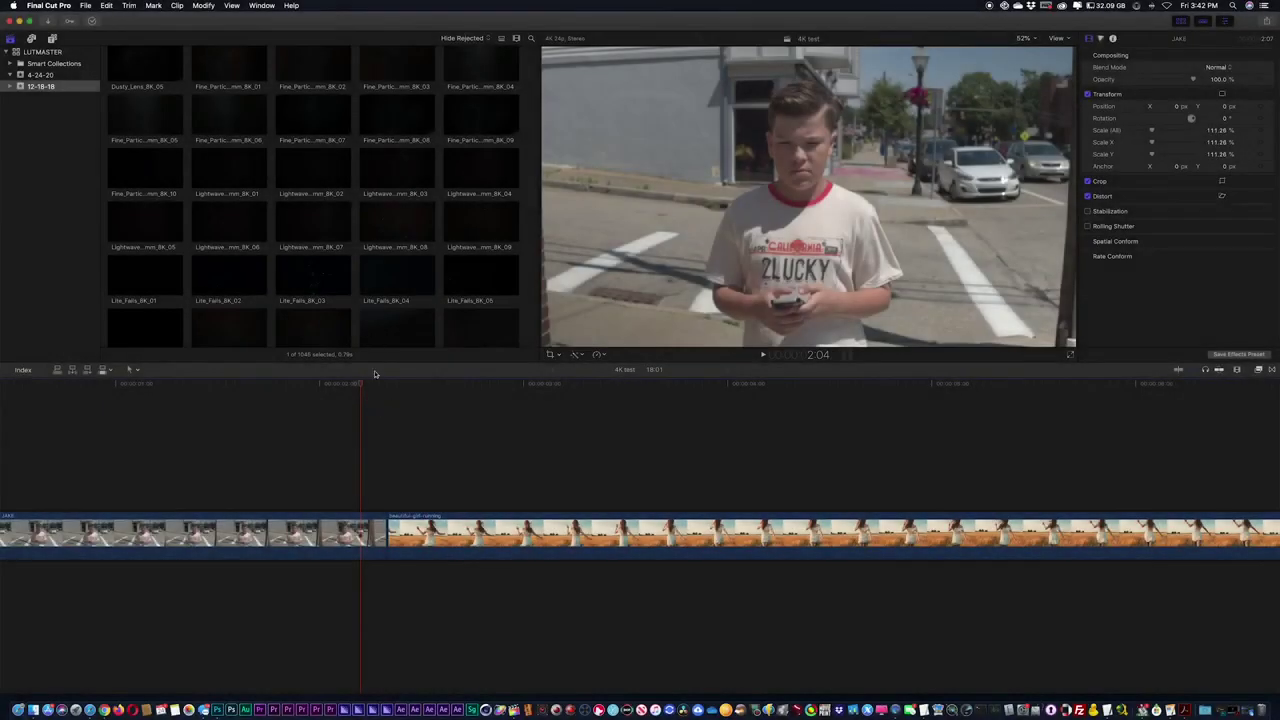
Show the Transitions browser and browse the TRANSITIONPUNCH 5.0 CHOPS, GLITCH, SLICED and SPLICE transitions
{"action": "left_click", "coordinate": [262, 6]}
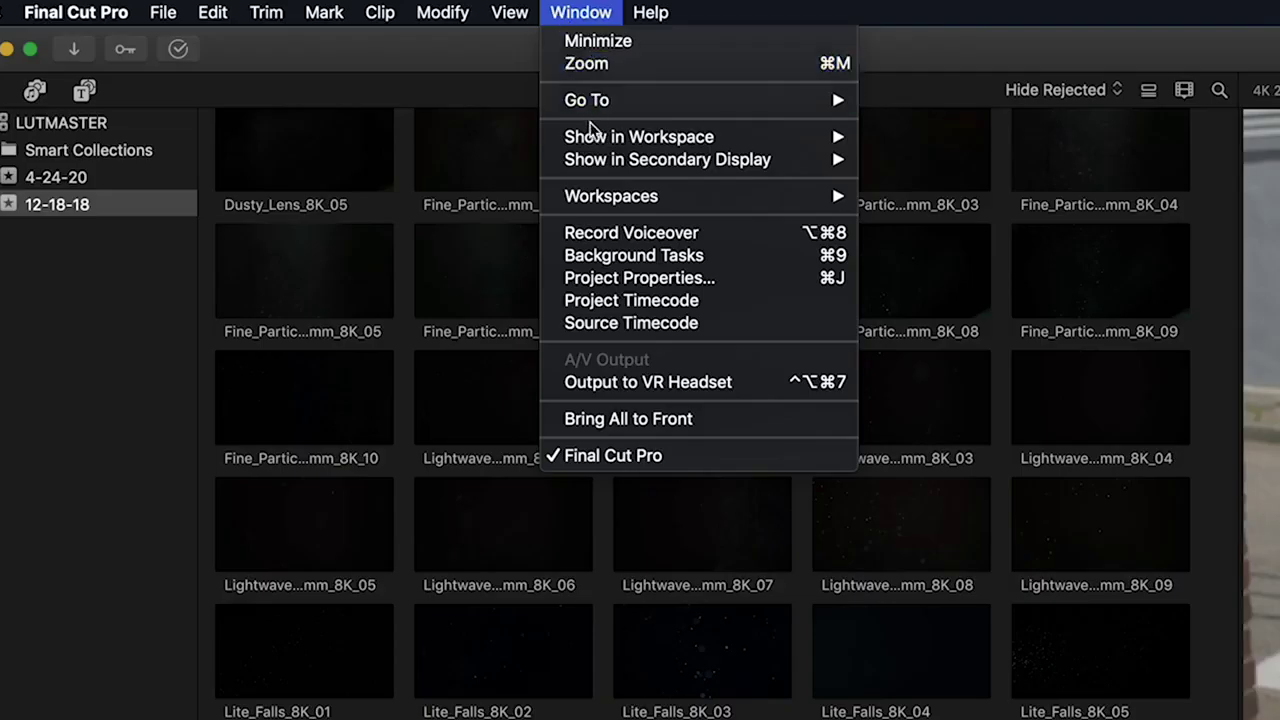
{"action": "mouse_move", "coordinate": [596, 143]}
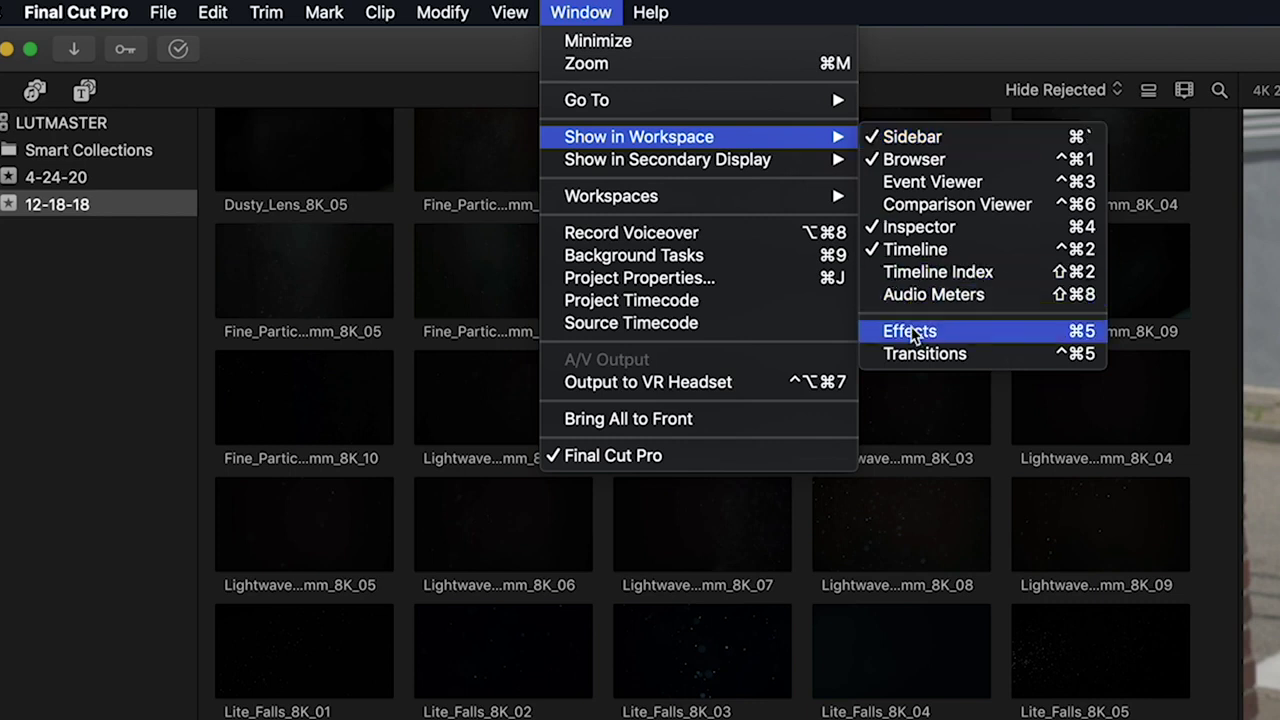
{"action": "left_click", "coordinate": [906, 356]}
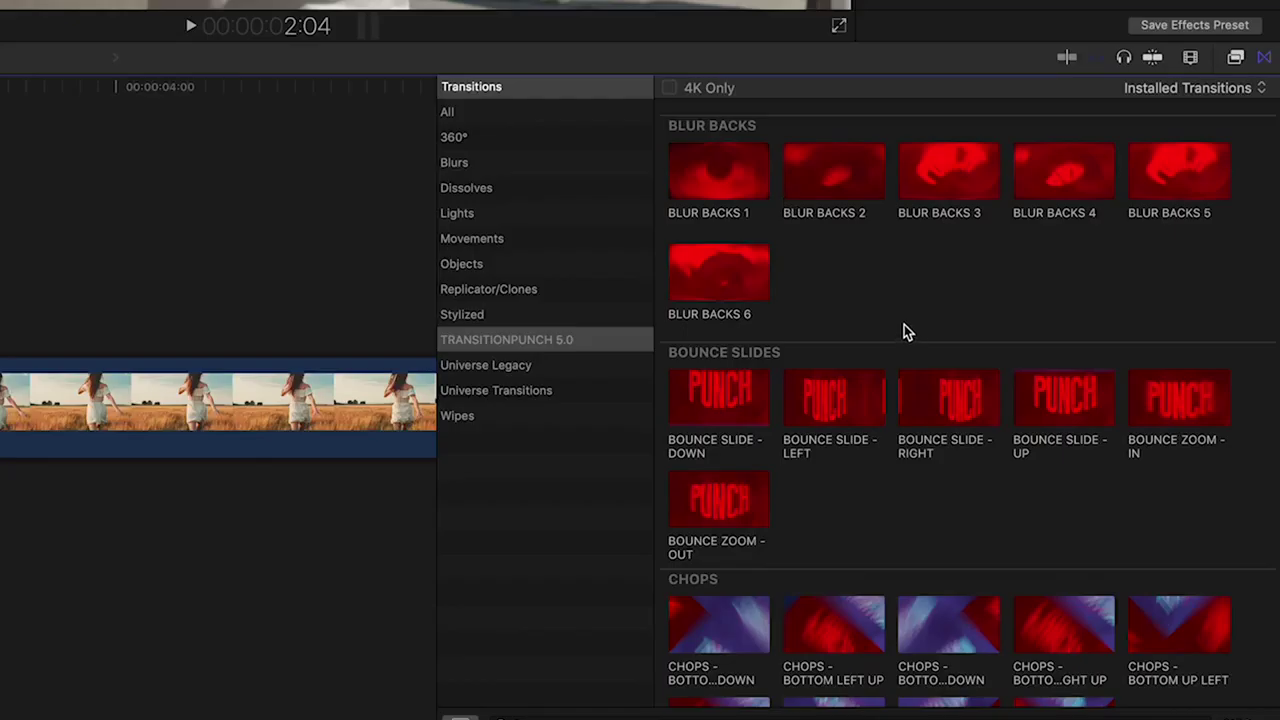
{"action": "scroll", "coordinate": [1097, 494], "scroll_direction": "down", "scroll_amount": 5}
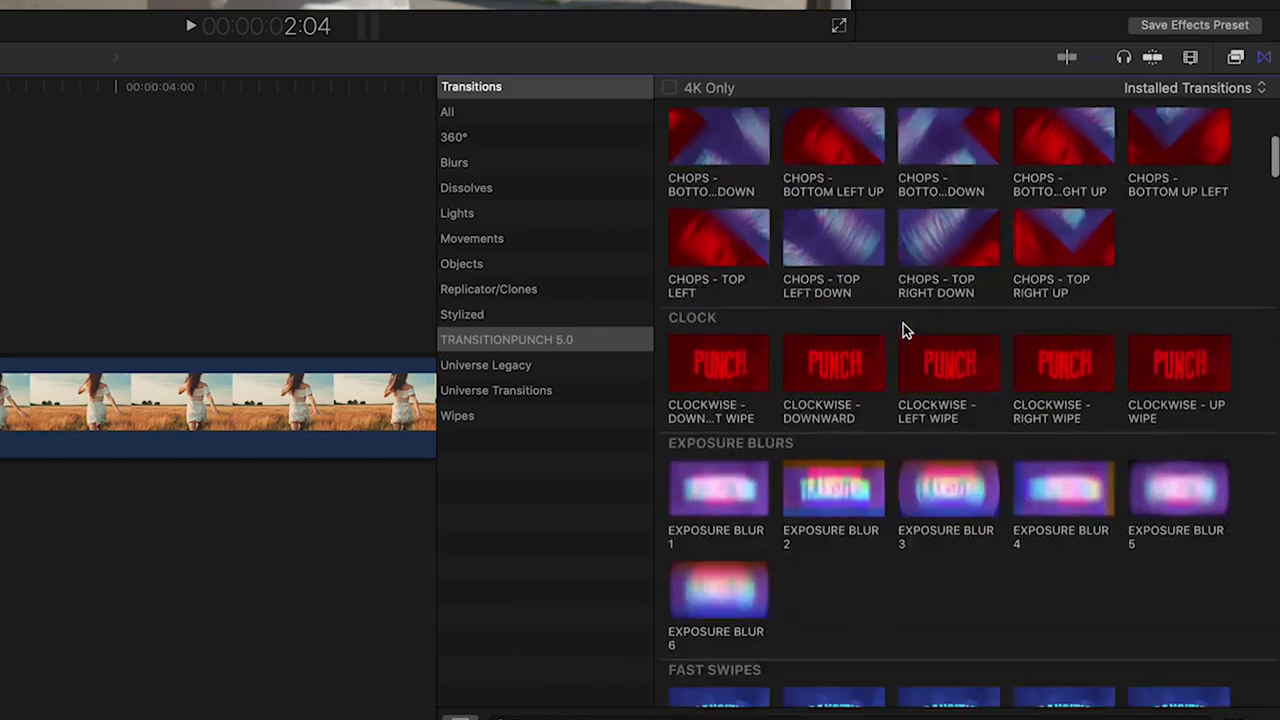
{"action": "scroll", "coordinate": [913, 325], "scroll_direction": "down", "scroll_amount": 15}
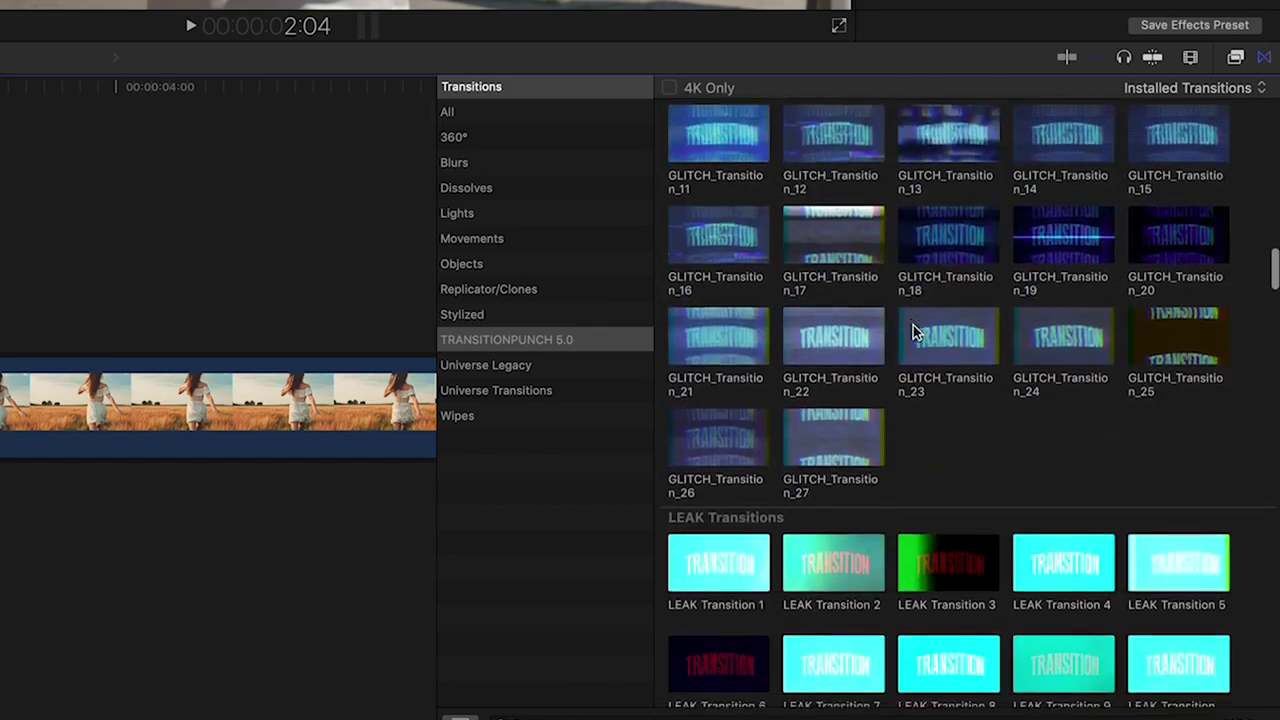
{"action": "scroll", "coordinate": [913, 325], "scroll_direction": "down", "scroll_amount": 15}
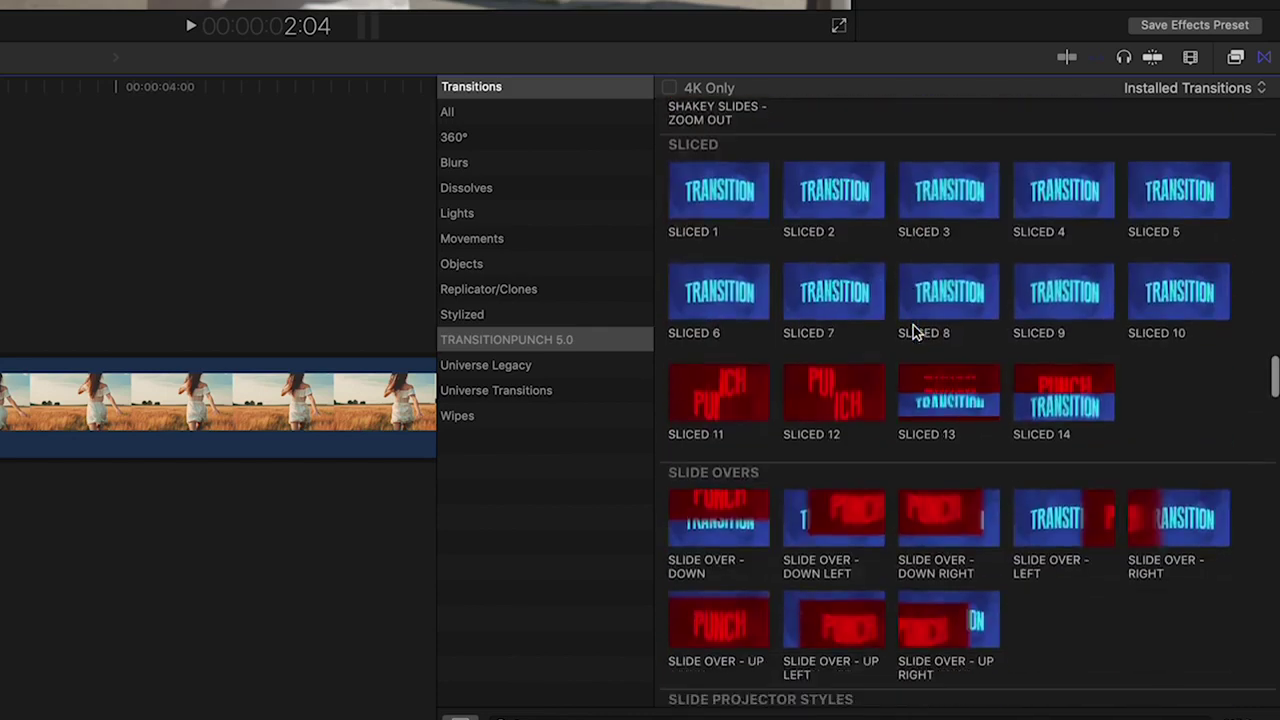
{"action": "scroll", "coordinate": [913, 325], "scroll_direction": "down", "scroll_amount": 15}
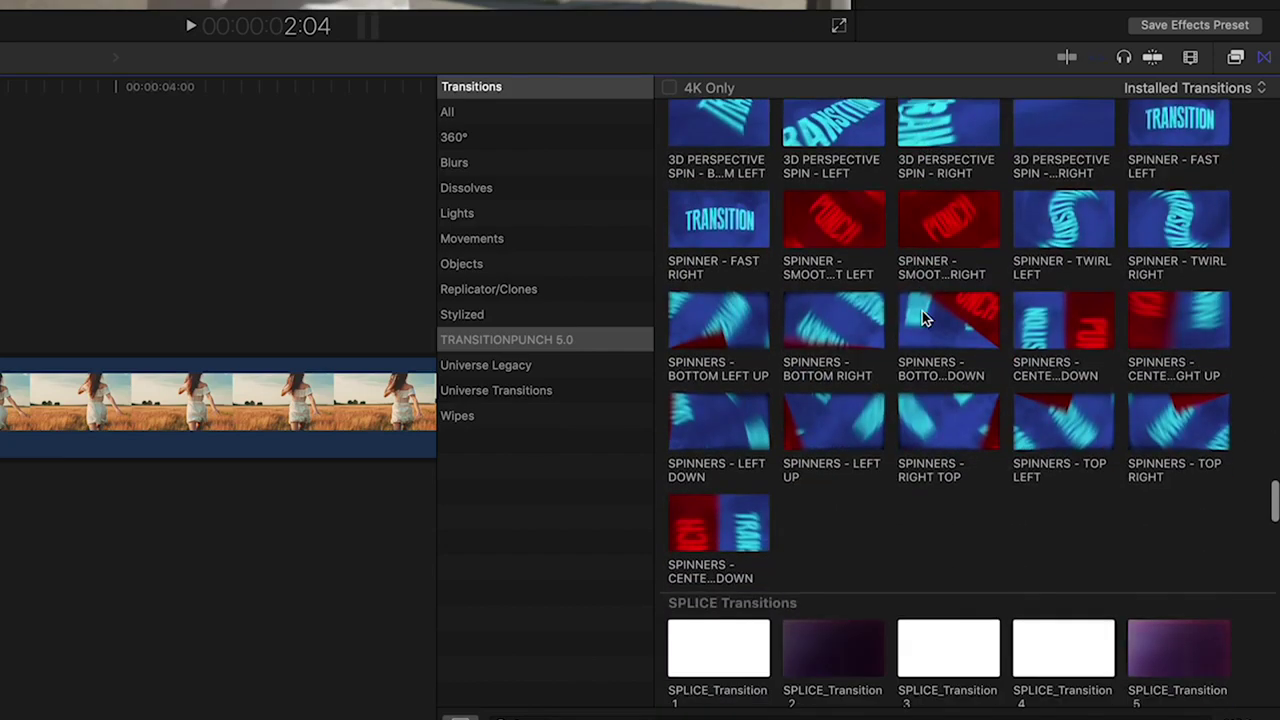
{"action": "scroll", "coordinate": [922, 311], "scroll_direction": "down", "scroll_amount": 5}
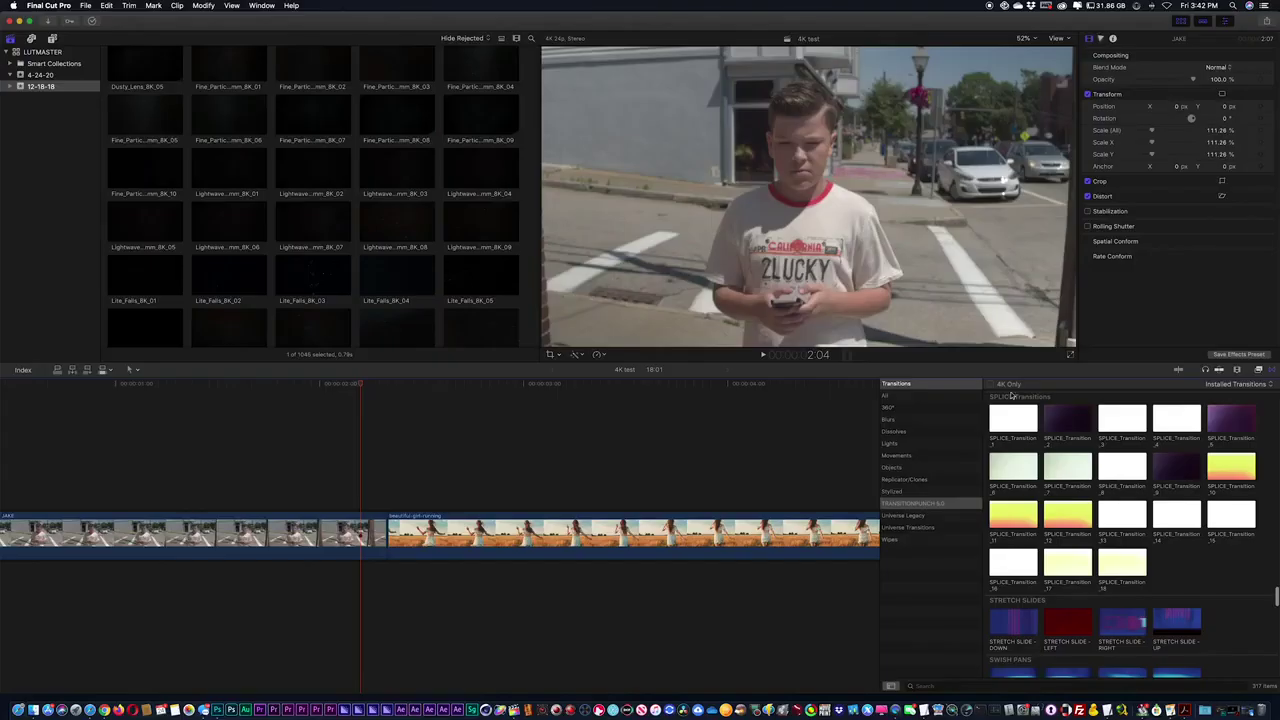
Show the Effects browser and view the DISRUPTION VFX and FILMMAKER VFX Toolkit Effects categories
{"action": "left_click", "coordinate": [261, 5]}
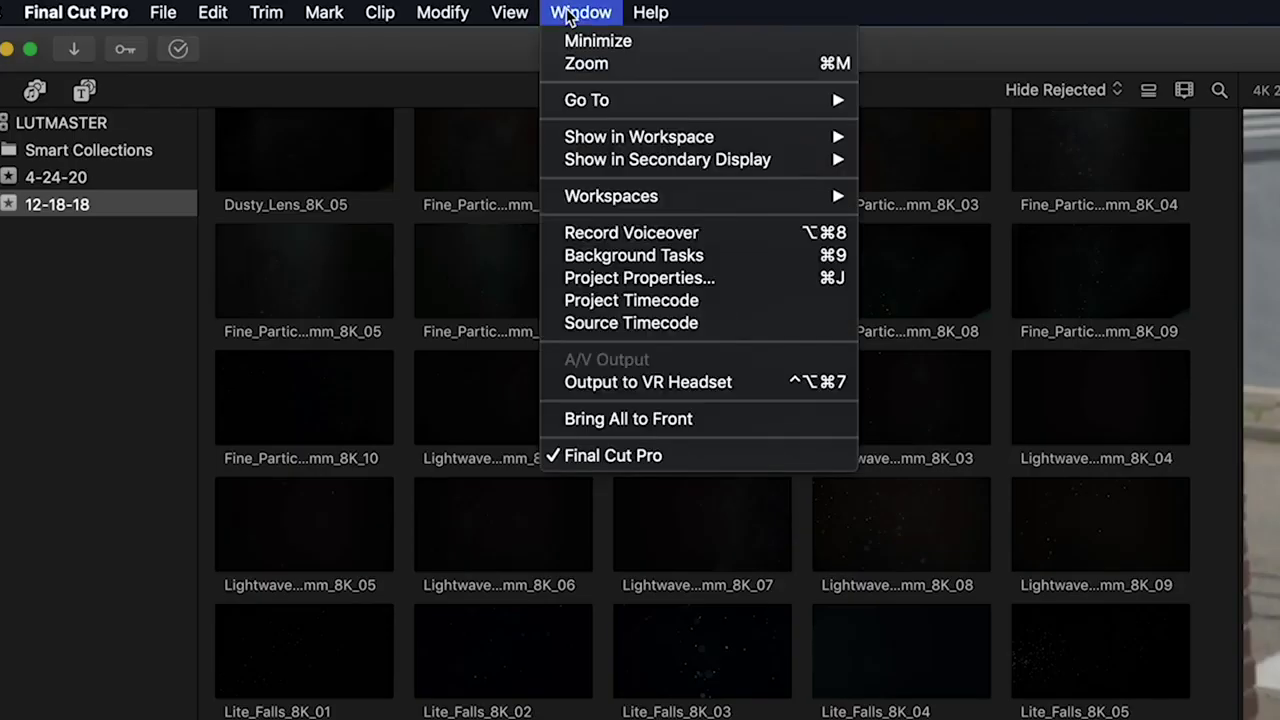
{"action": "mouse_move", "coordinate": [280, 60]}
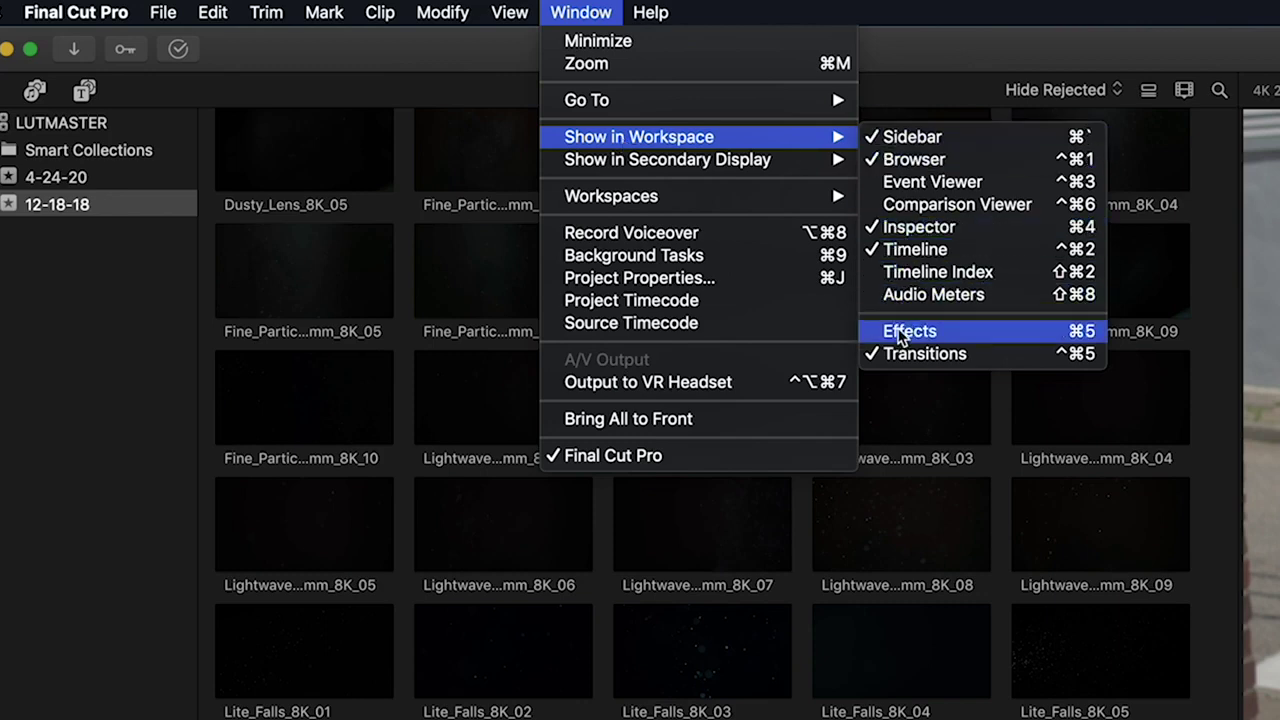
{"action": "left_click", "coordinate": [900, 331]}
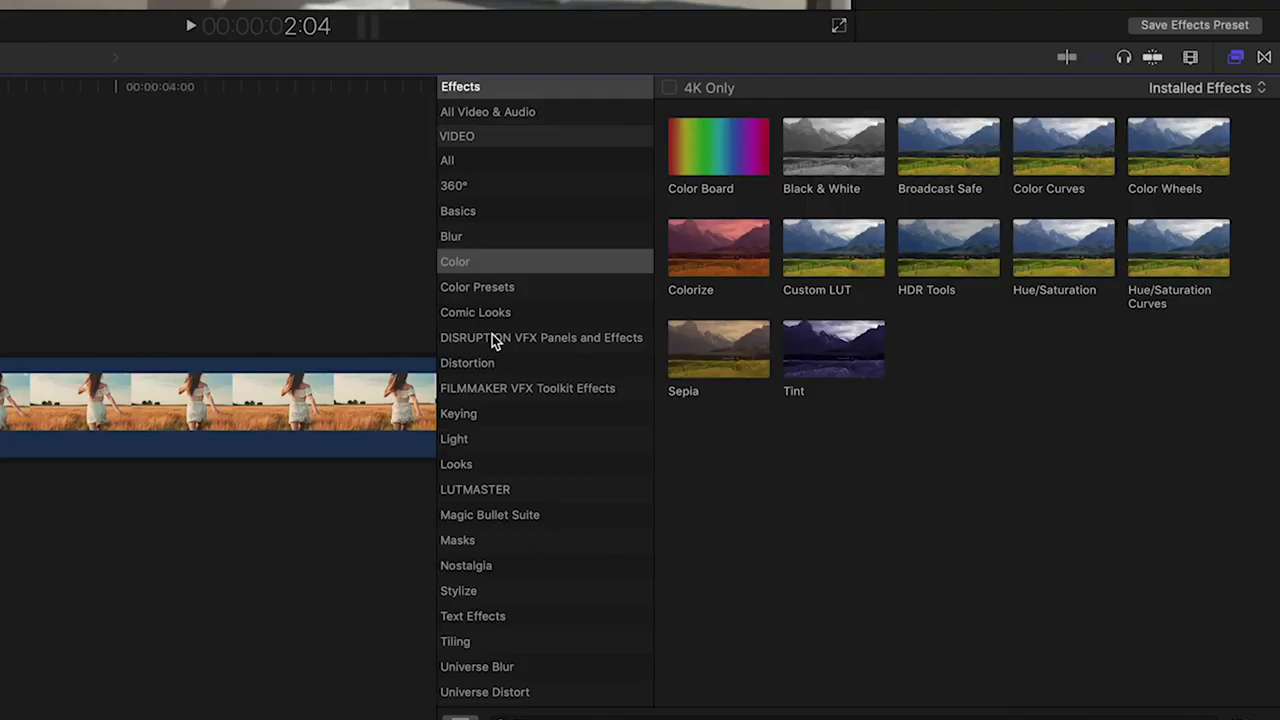
{"action": "left_click", "coordinate": [575, 345]}
{"action": "scroll", "coordinate": [876, 352], "scroll_direction": "down", "scroll_amount": 12}
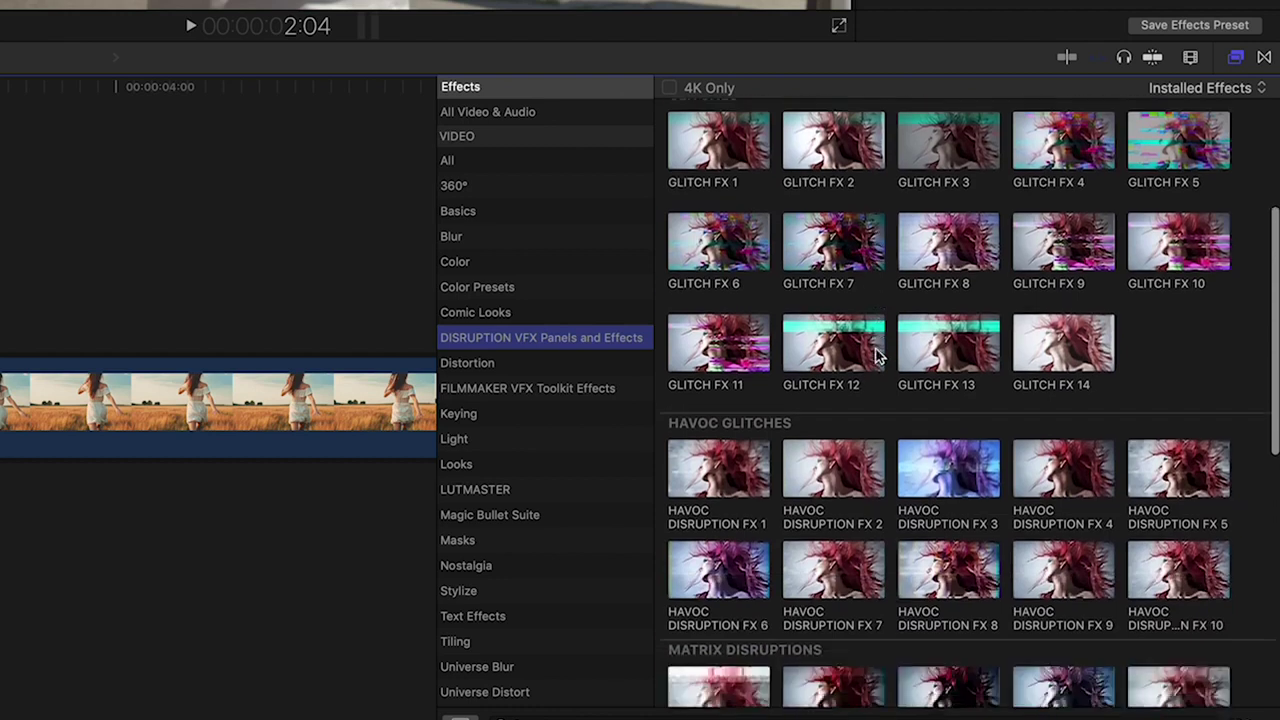
{"action": "scroll", "coordinate": [876, 352], "scroll_direction": "down", "scroll_amount": 5}
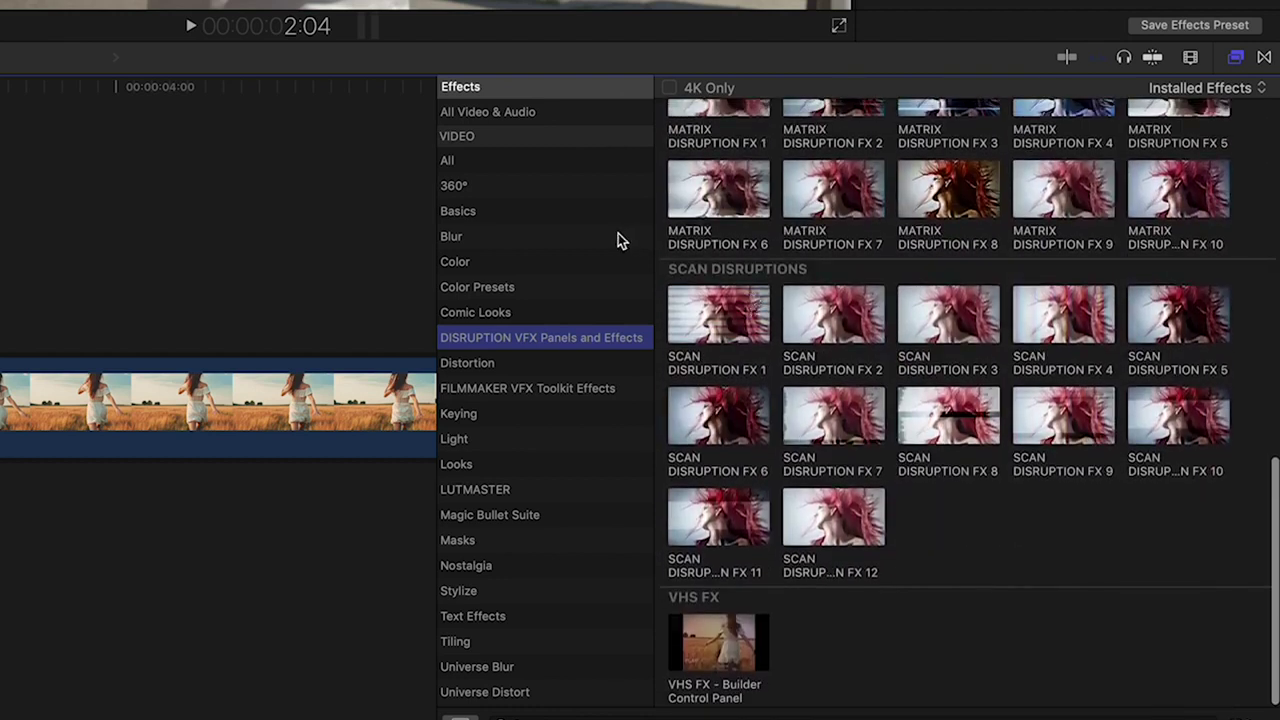
{"action": "left_click", "coordinate": [568, 388]}
{"action": "scroll", "coordinate": [858, 235], "scroll_direction": "up", "scroll_amount": 3}
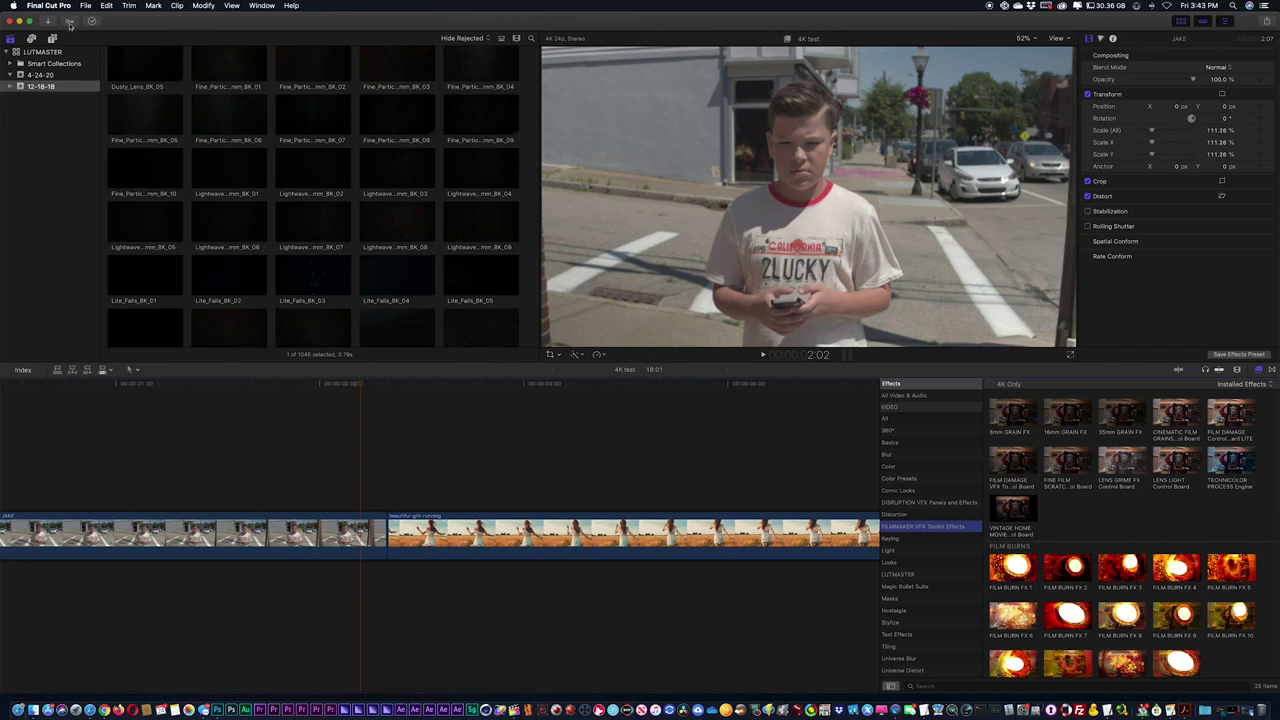
Switch to Titles and Generators and view the FILMMAKER generators like LENS GRIME FX and FILM GRAINS FX
{"action": "left_click", "coordinate": [52, 38]}
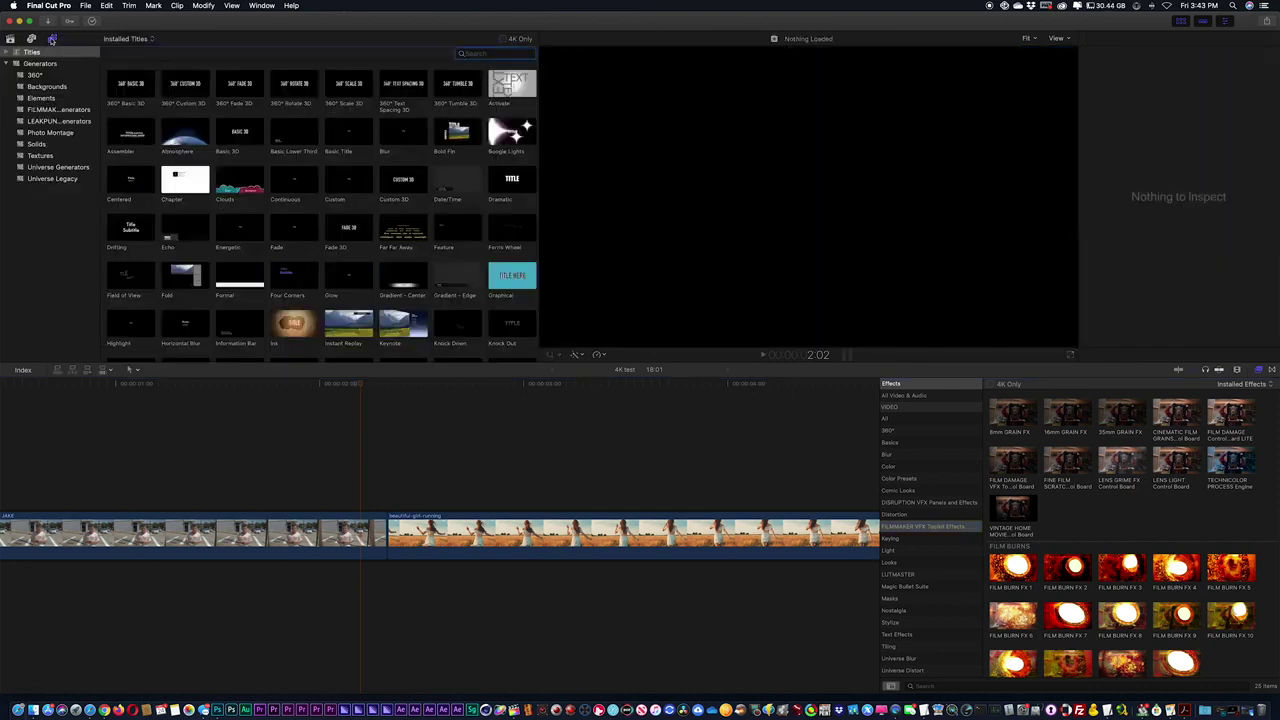
{"action": "left_click", "coordinate": [70, 111]}
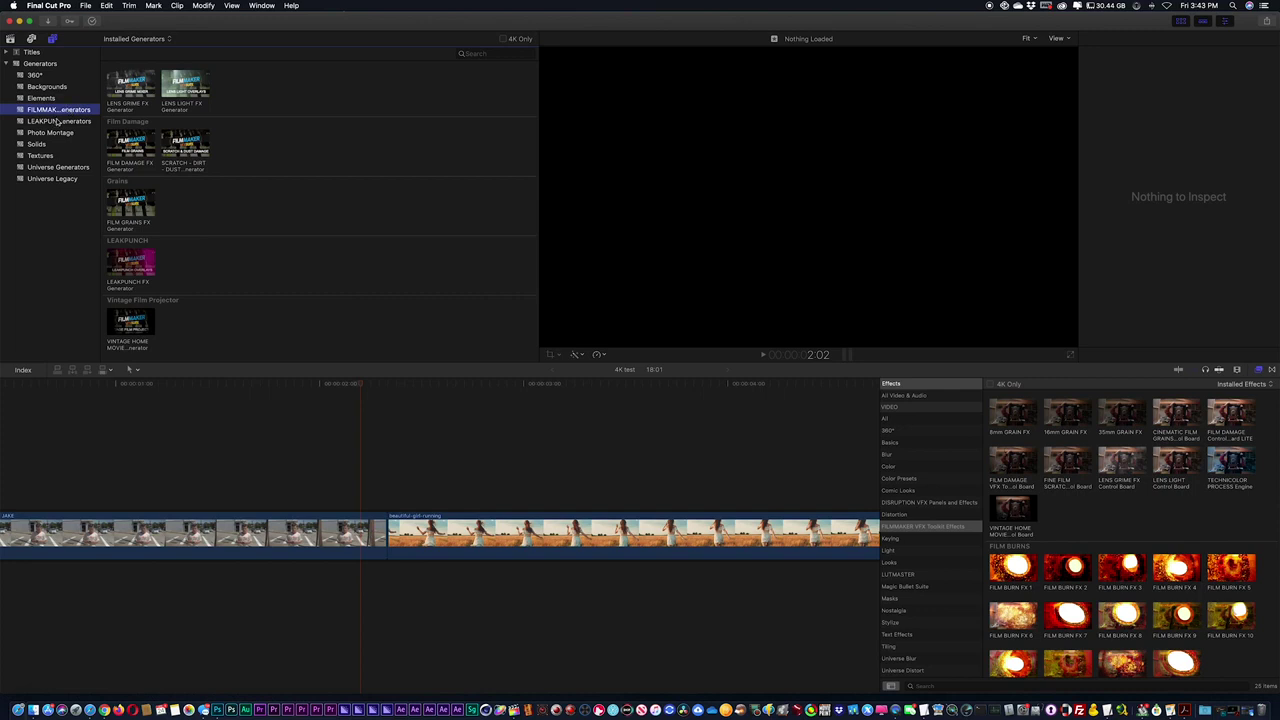